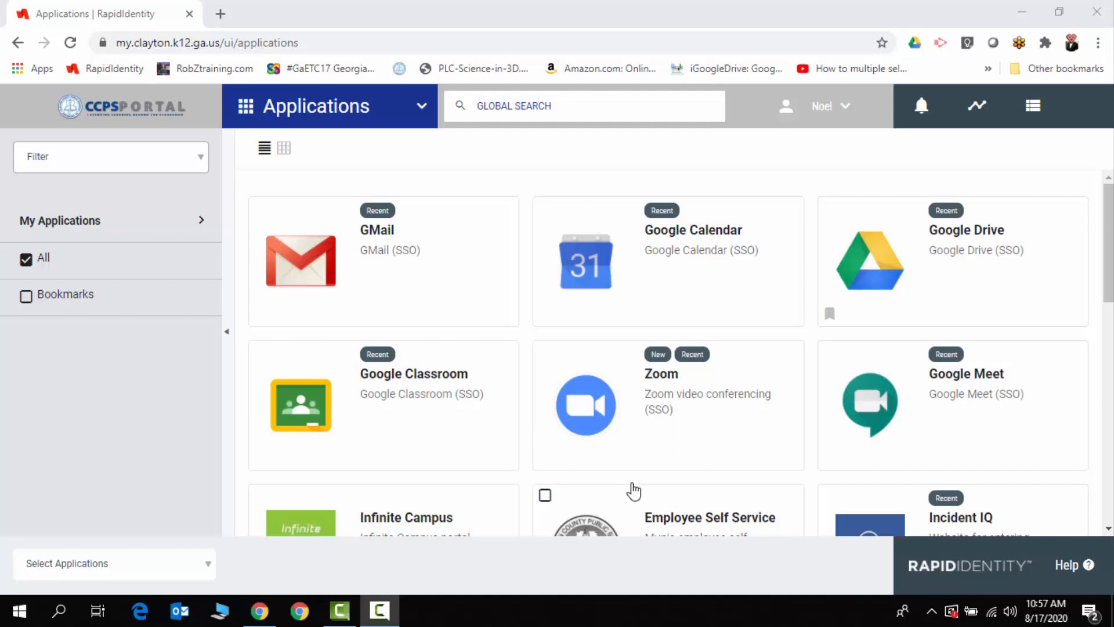
Open Zoom from the application portal and start scheduling a meeting with the topic "Screencast about Science"
left_click(670, 423)
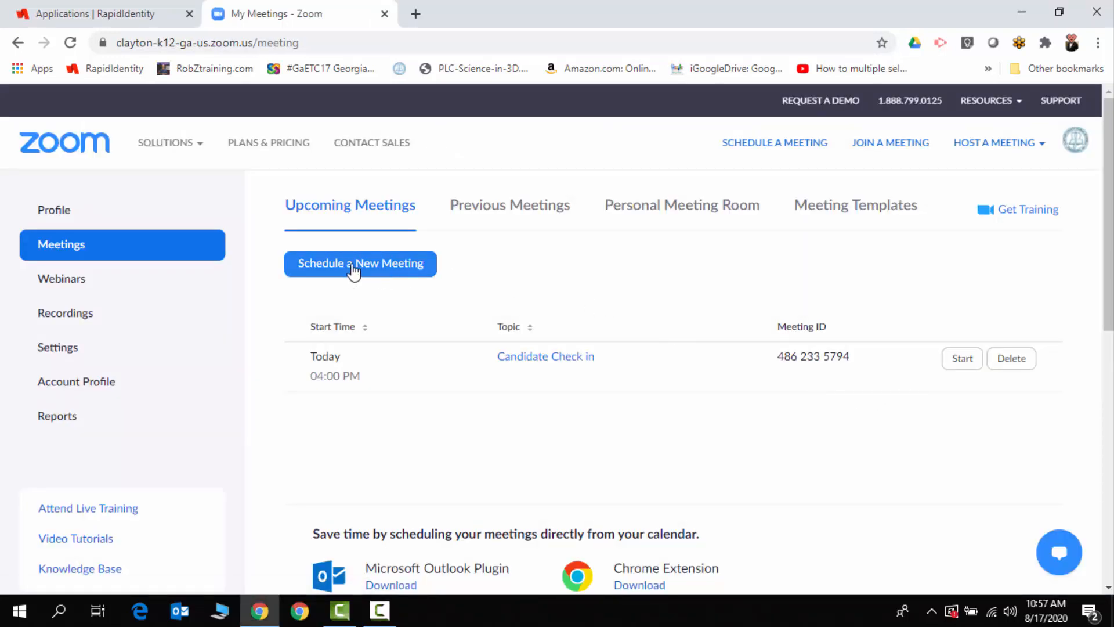
left_click(806, 145)
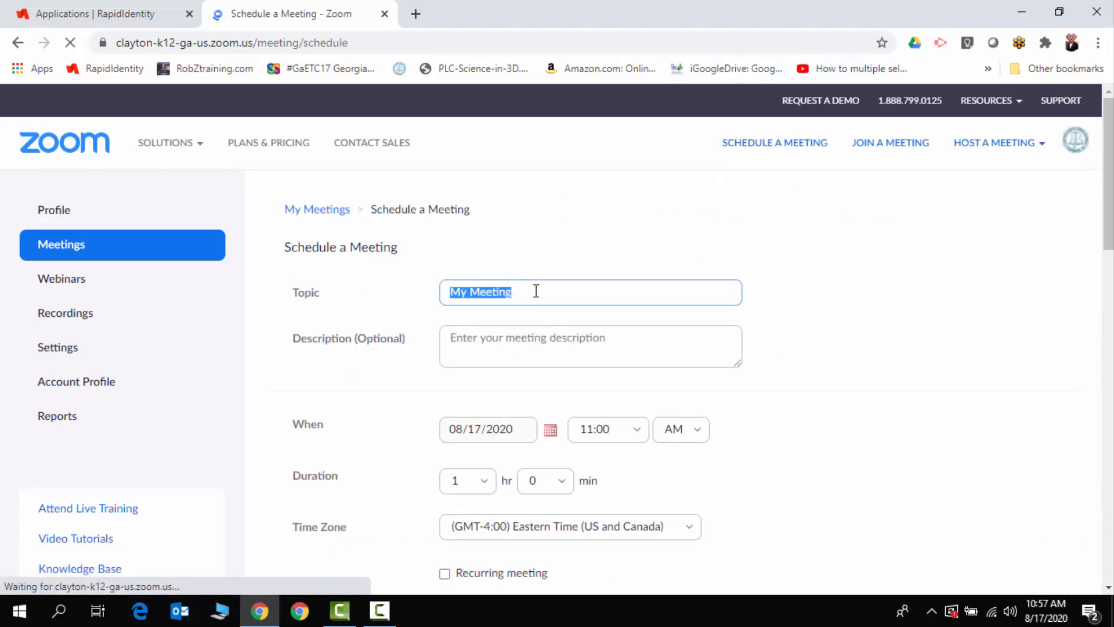
triple_click(535, 290)
type("Scre")
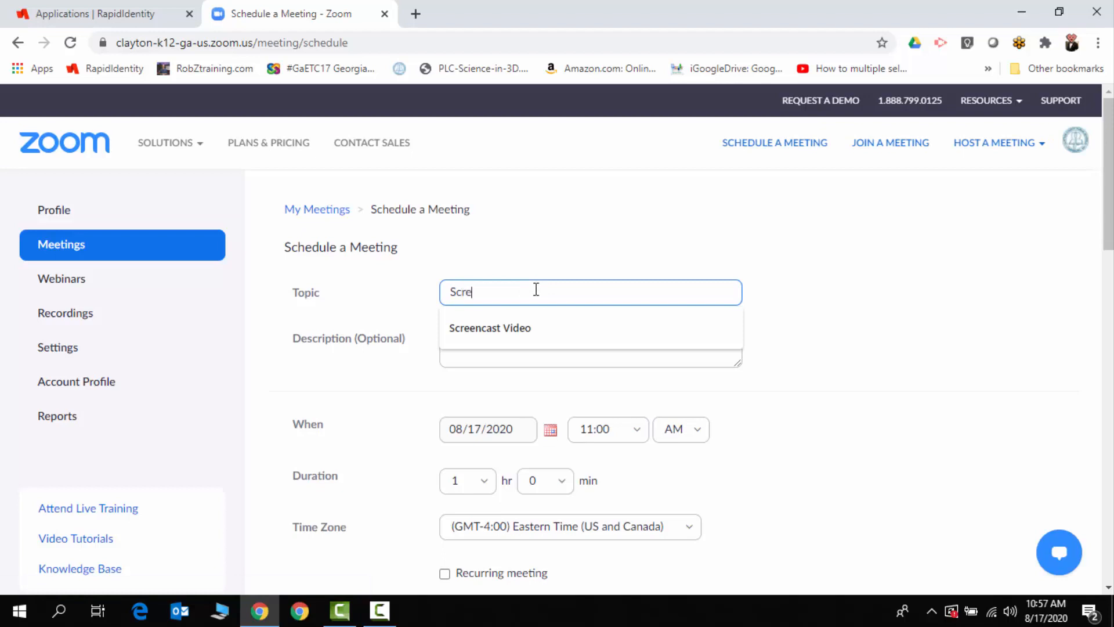
type("encast about Science")
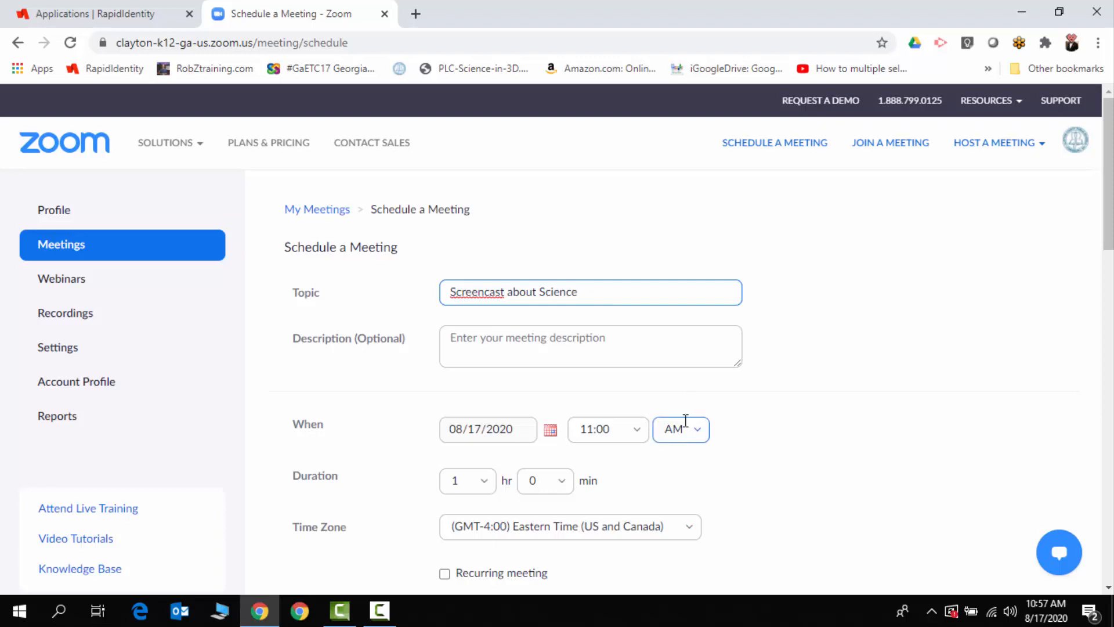
Set the host video to off in the settings of the new meeting
scroll(656, 420, "down", 8)
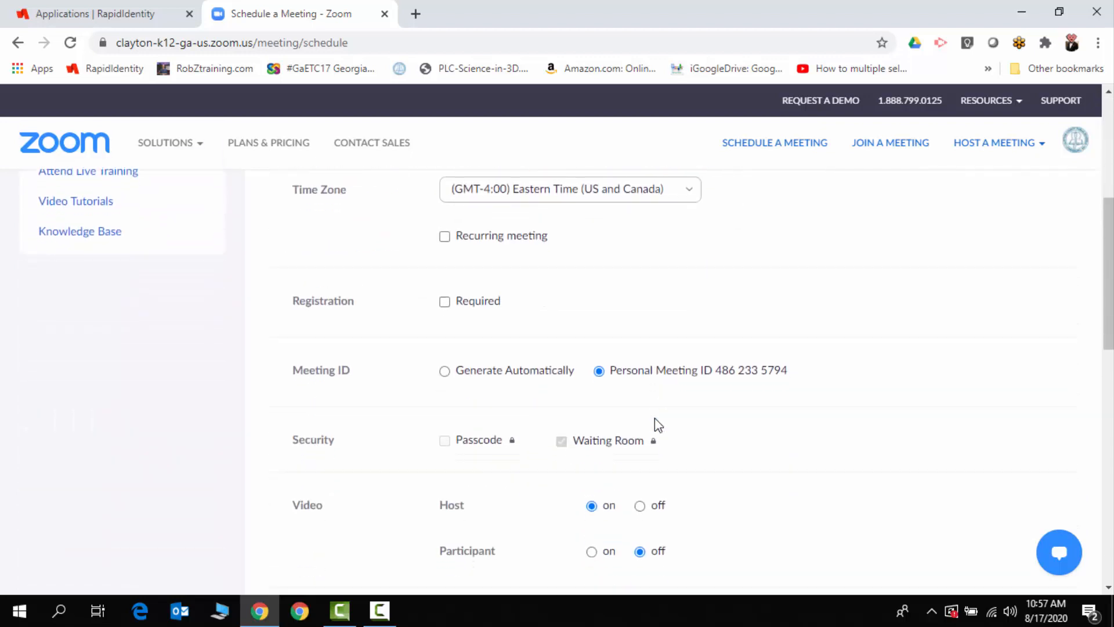
scroll(657, 423, "down", 3)
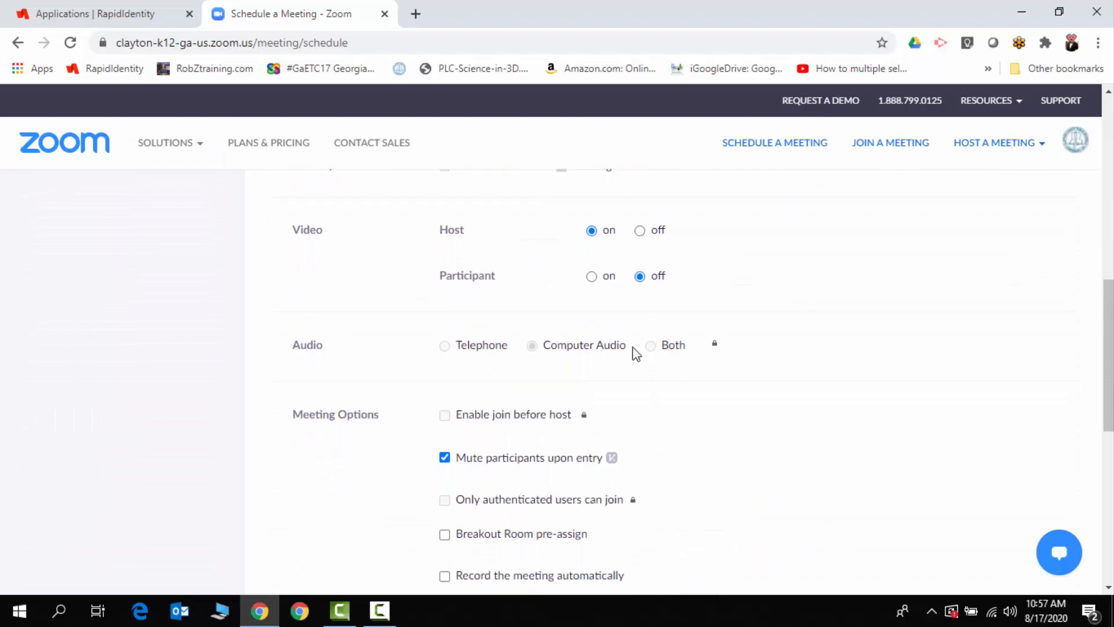
left_click(640, 230)
scroll(626, 455, "down", 1)
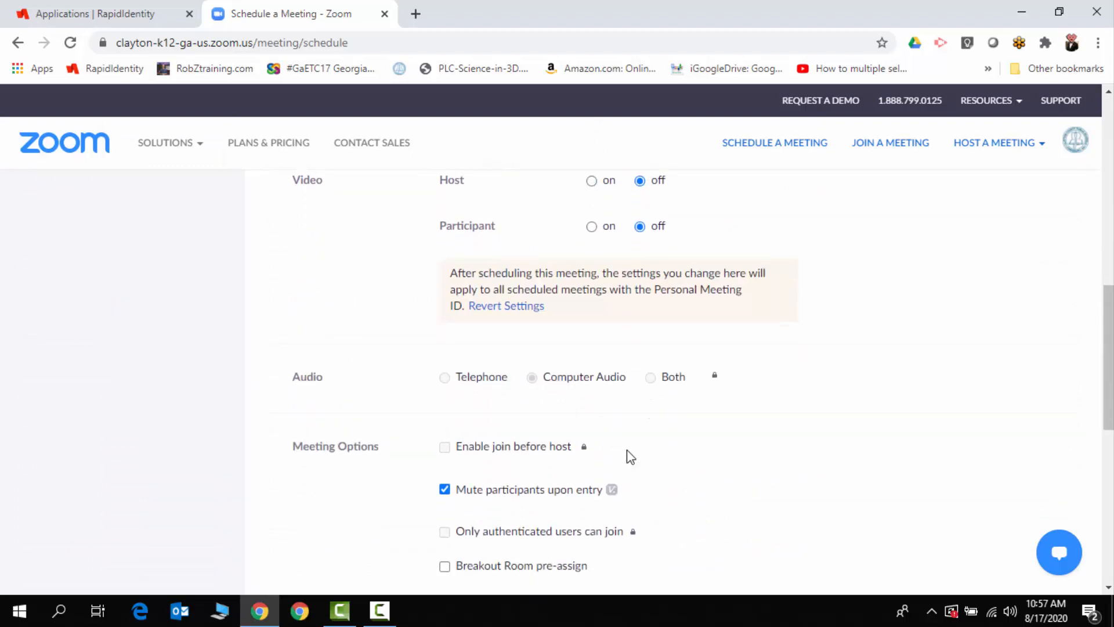
left_click(530, 347)
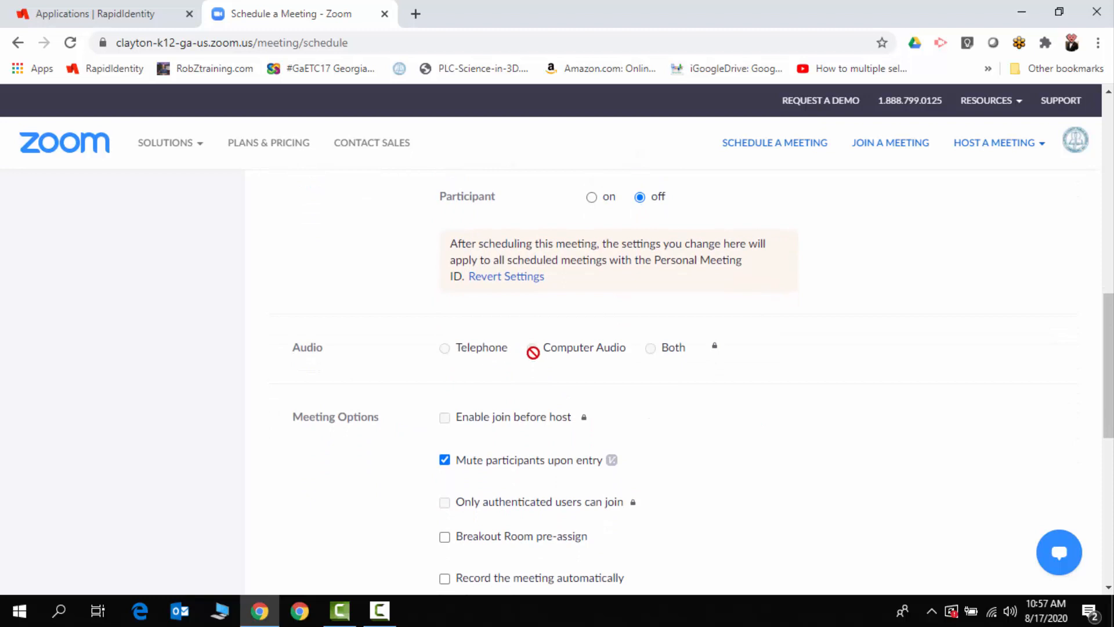
Enable automatic recording of the meeting on the local computer and save the scheduled meeting
scroll(675, 400, "down", 5)
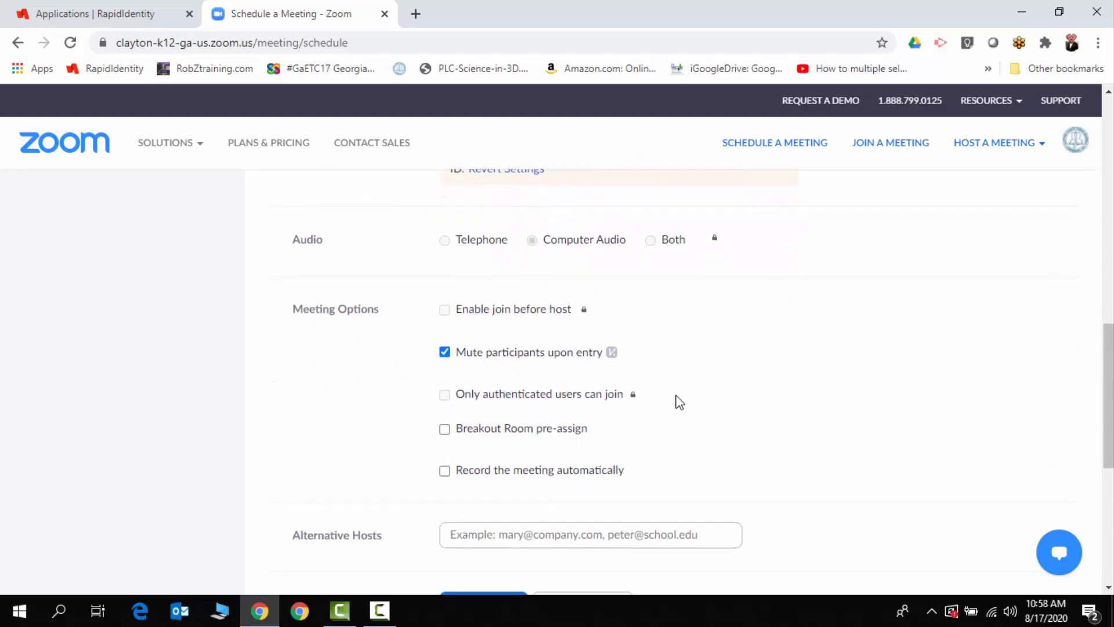
scroll(678, 401, "up", 1)
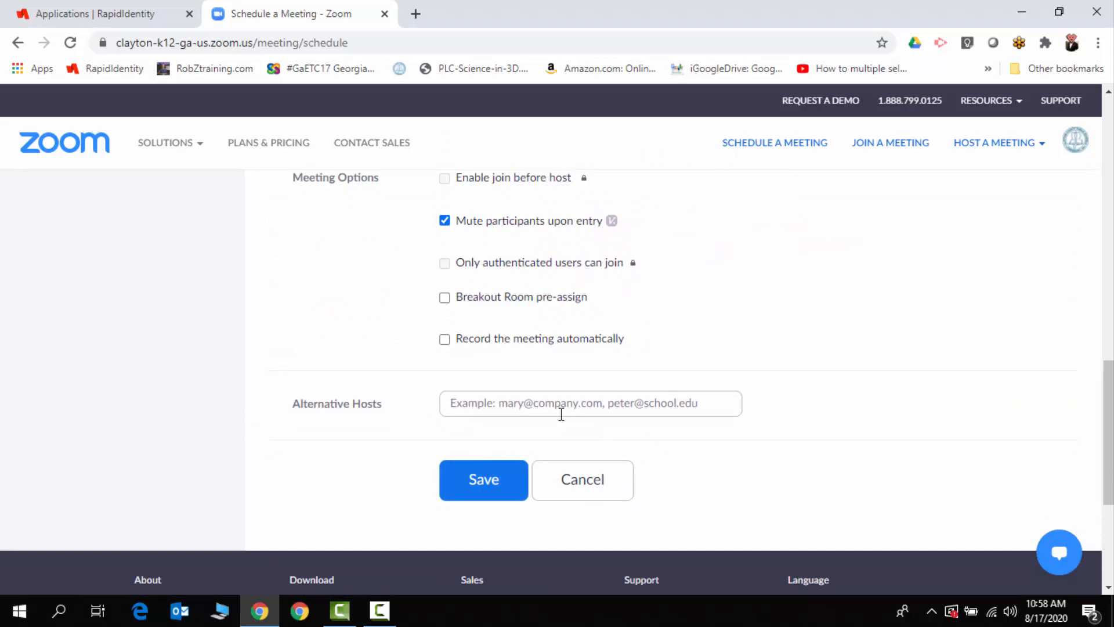
left_click(445, 340)
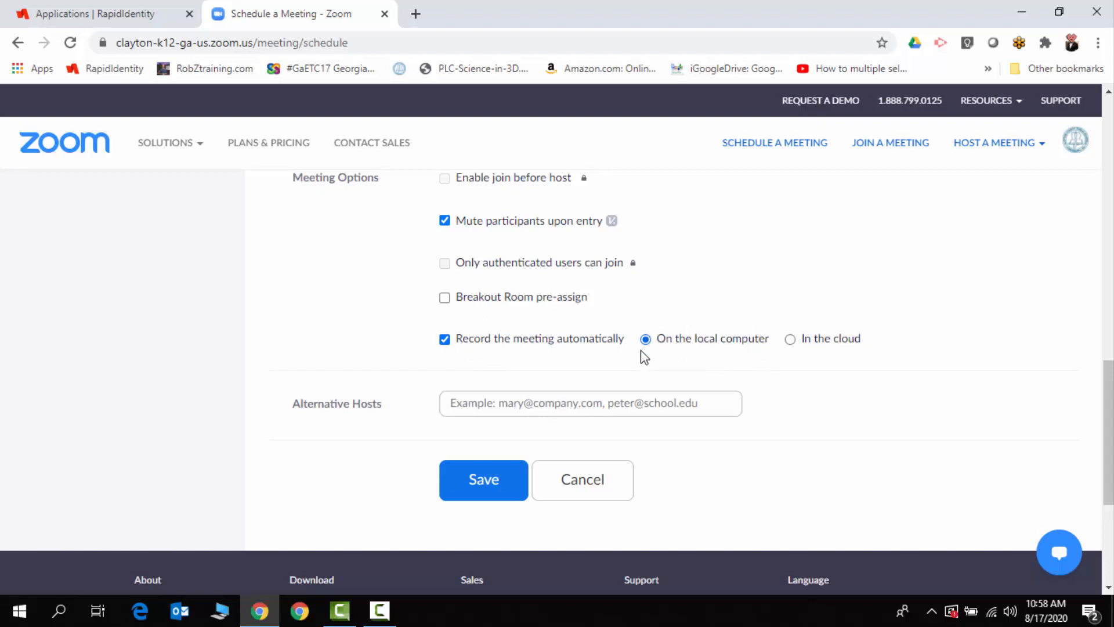
left_click(484, 479)
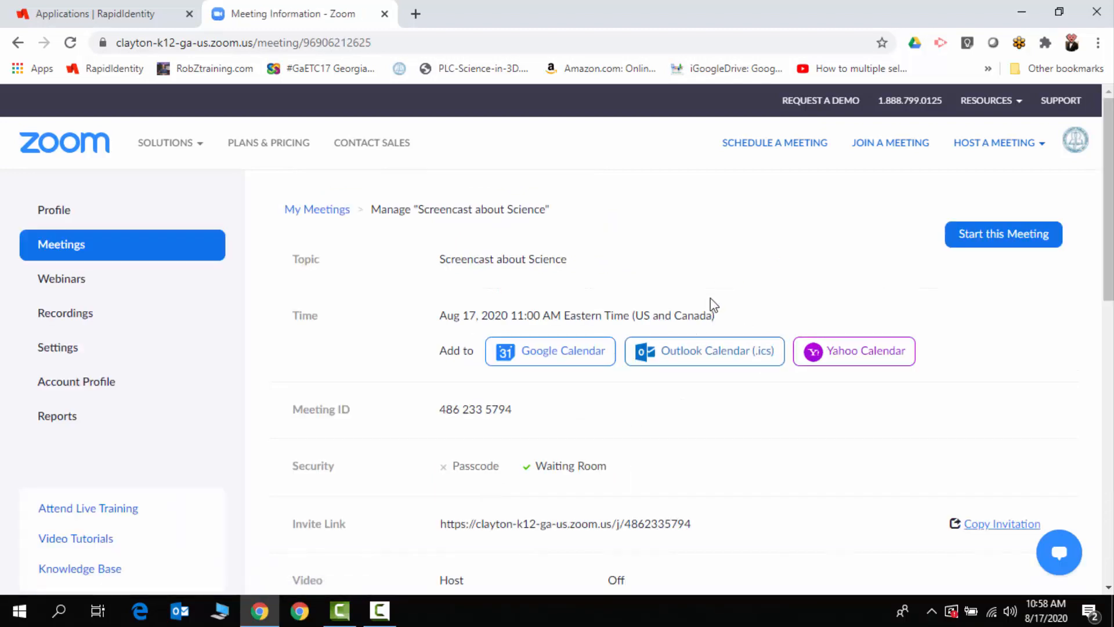
Start the scheduled meeting in the Zoom desktop app and maximize the meeting window
left_click(1017, 235)
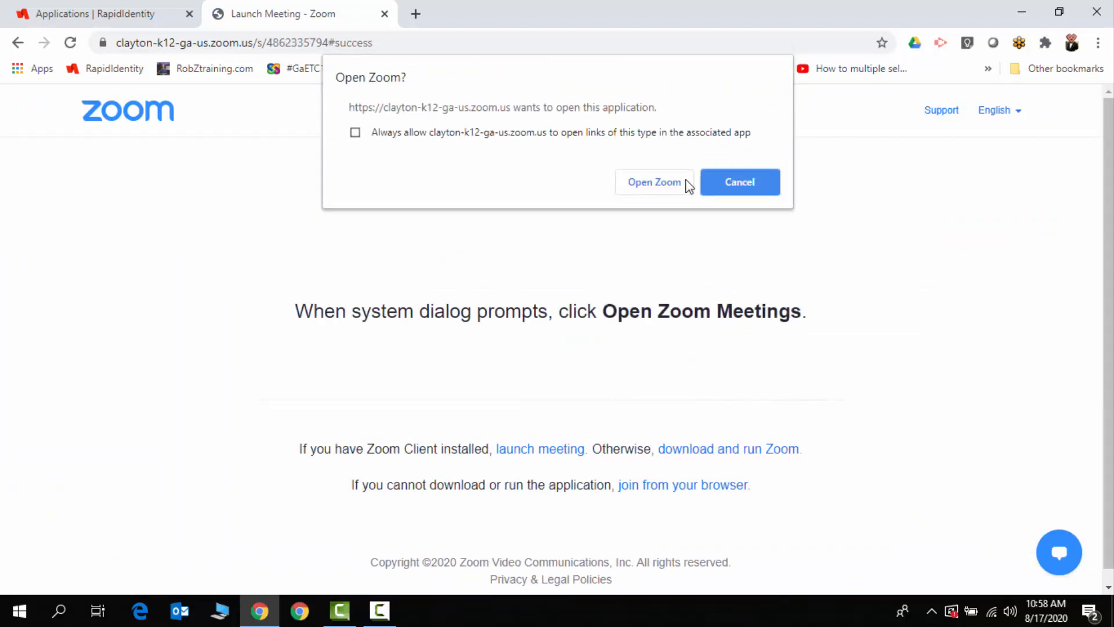
left_click(657, 183)
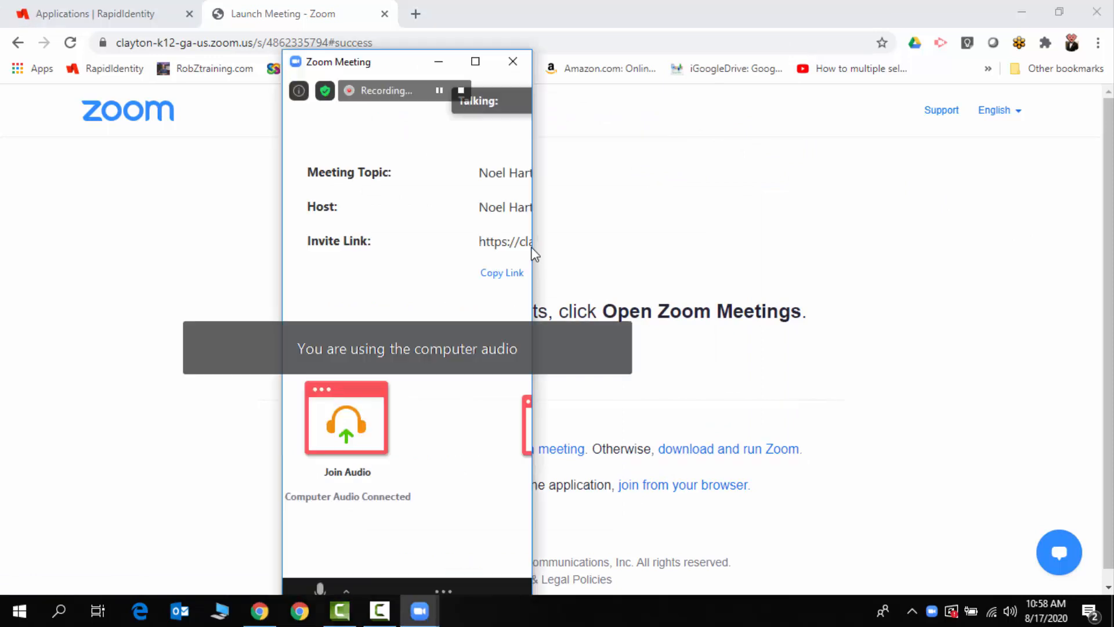
left_click(475, 61)
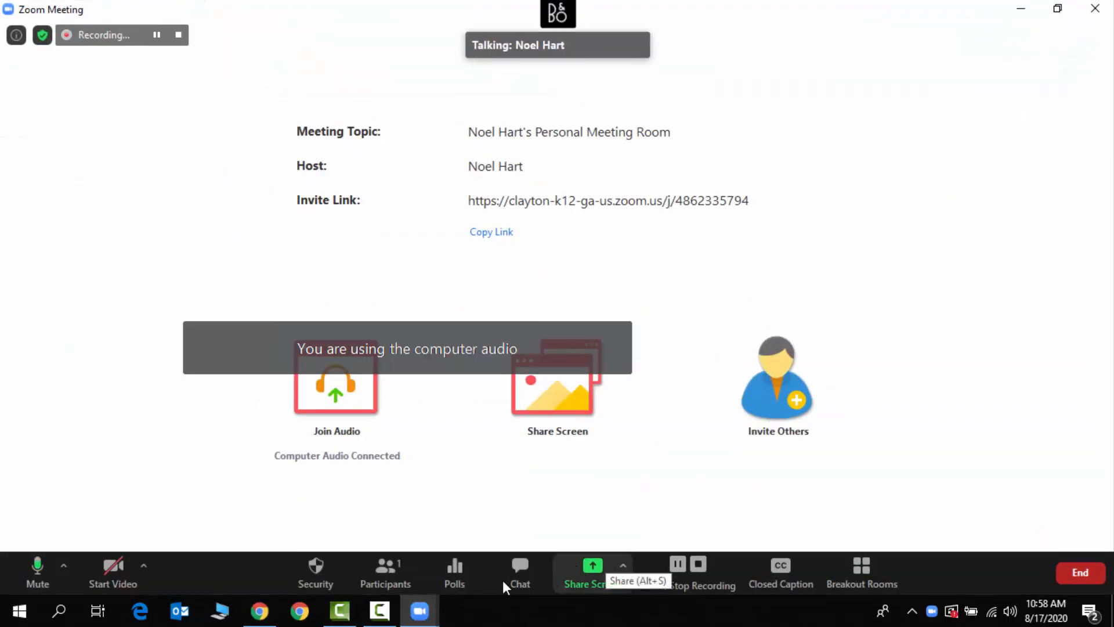
Share the entire screen in the meeting and move the floating meeting controls down off the browser tabs
left_click(594, 575)
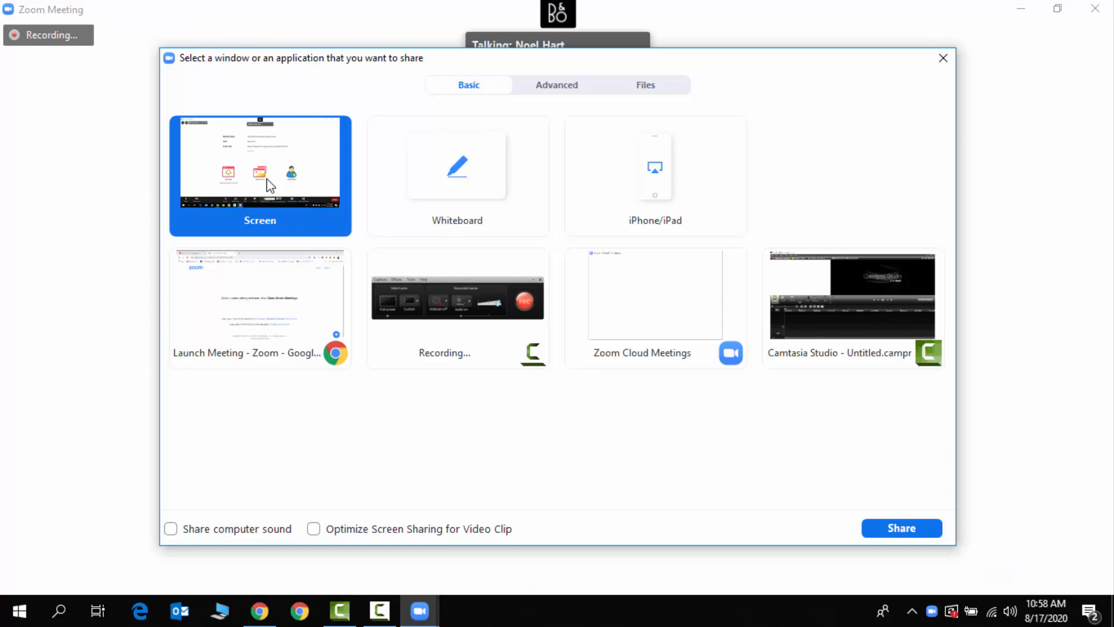
left_click(901, 527)
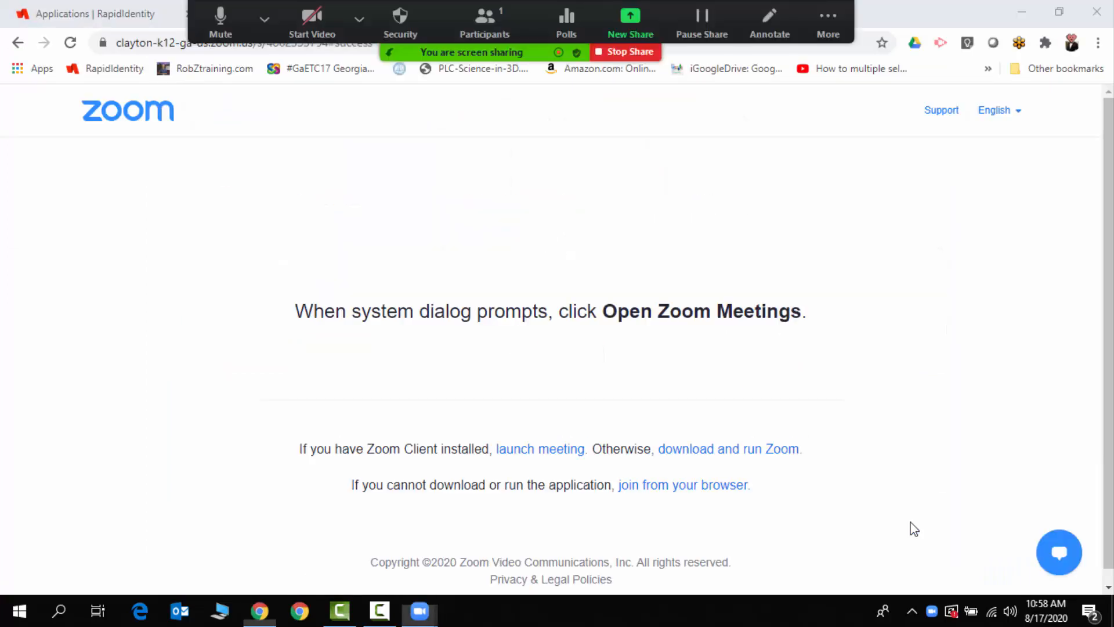
left_click(829, 16)
left_click(830, 17)
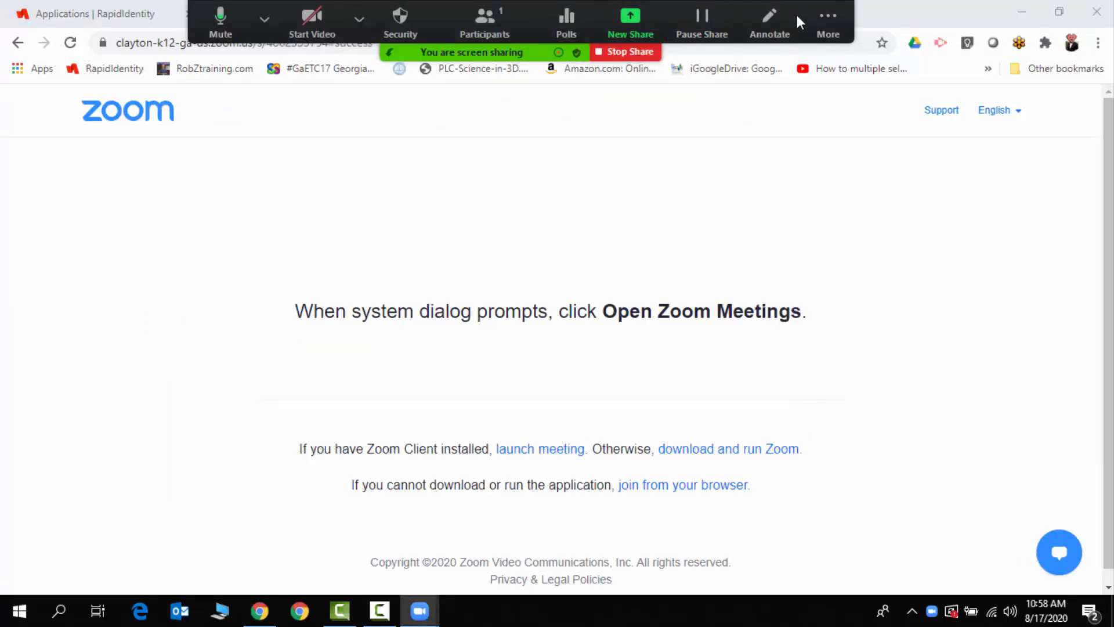
left_click_drag(800, 26, 785, 273)
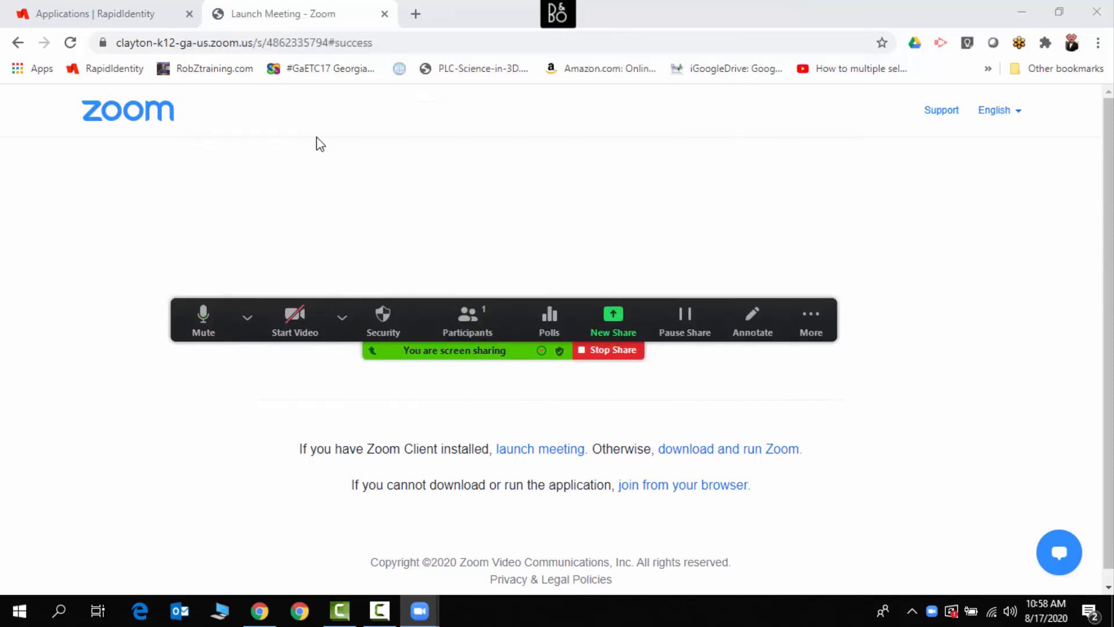
Open the "Life Science Week 2 VL" presentation from Google Drive and present it full screen
left_click(67, 15)
left_click(990, 297)
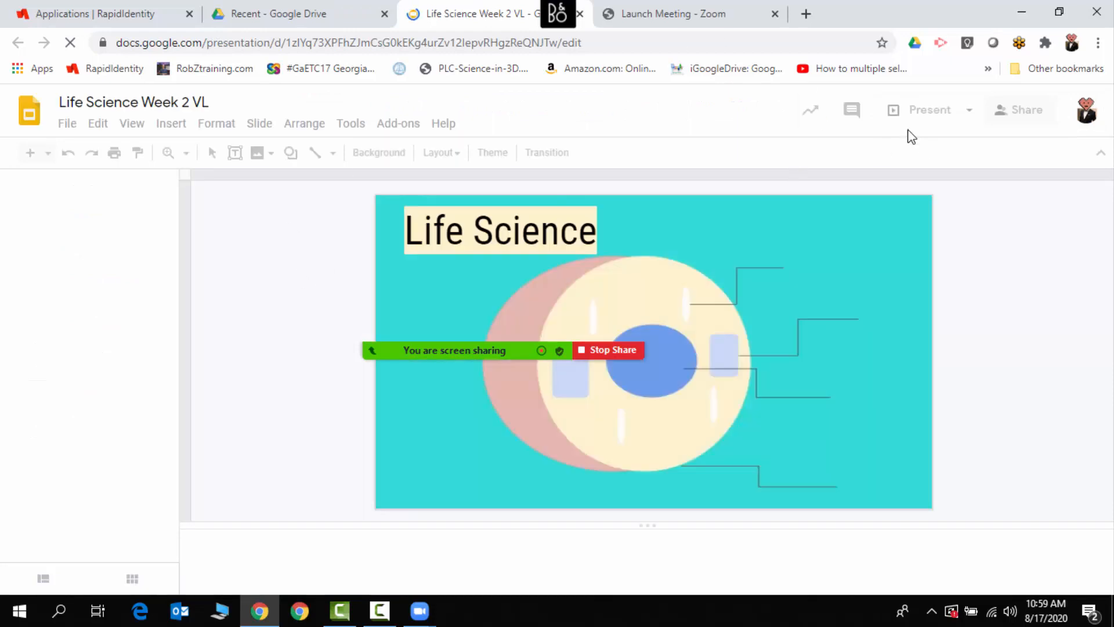
left_click(904, 115)
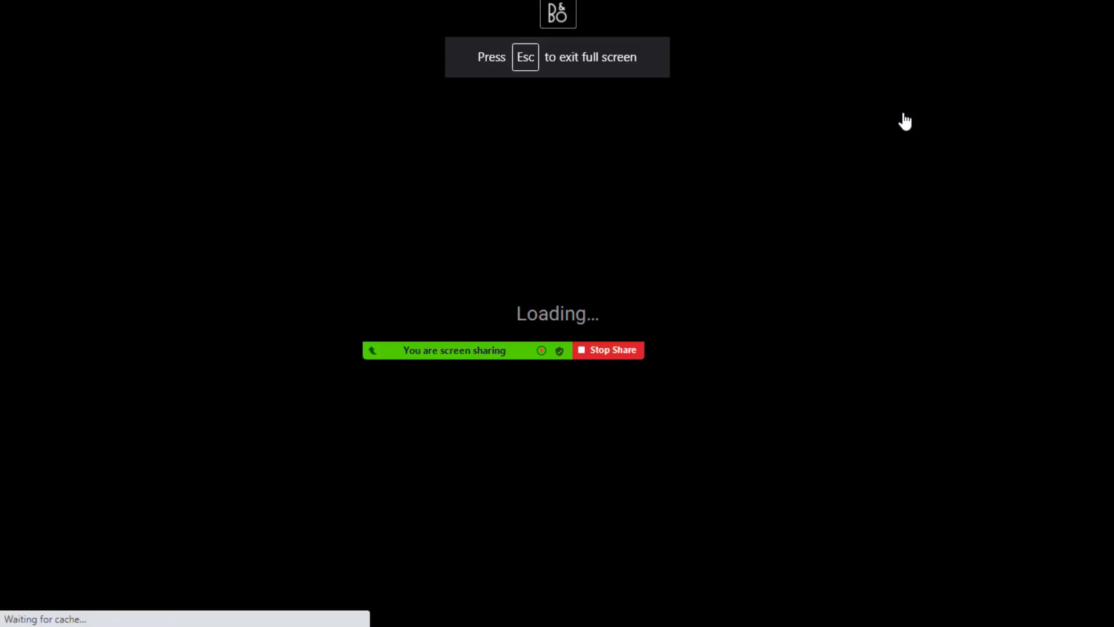
Move the meeting controls to the lower edge of the slideshow and advance through the slides to the TIME slide
mouse_move(512, 356)
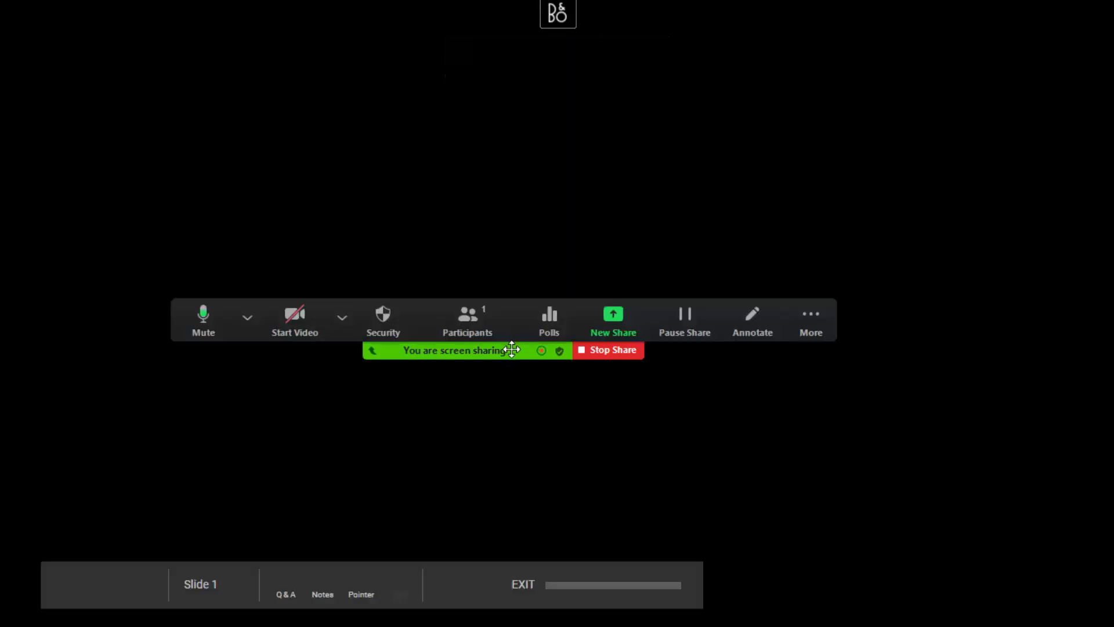
left_click_drag(512, 356, 592, 623)
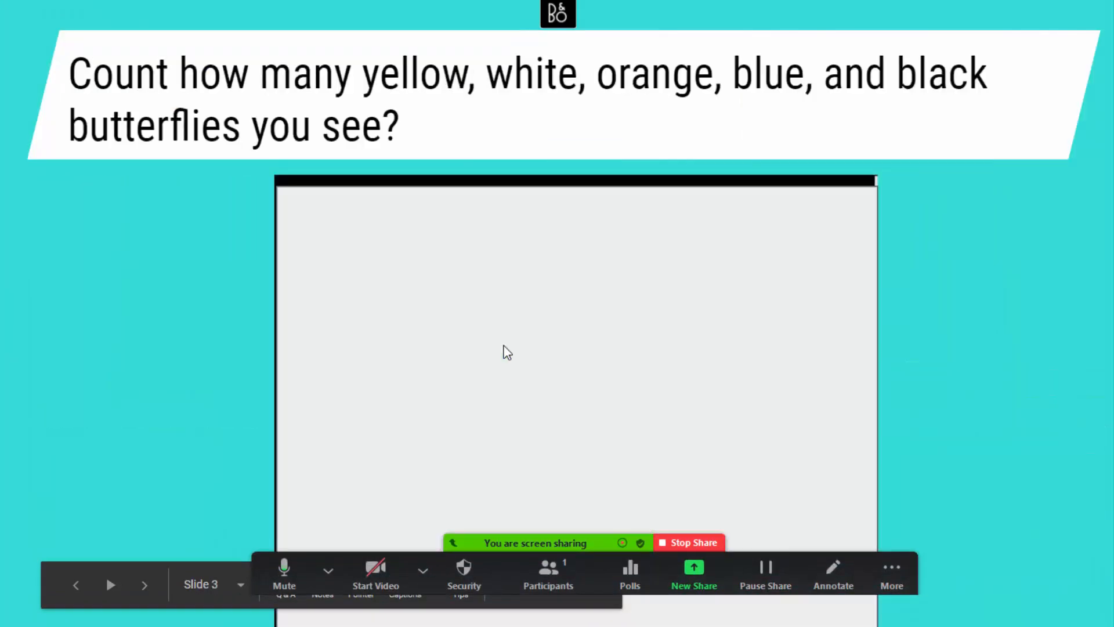
key("Left")
key("Right")
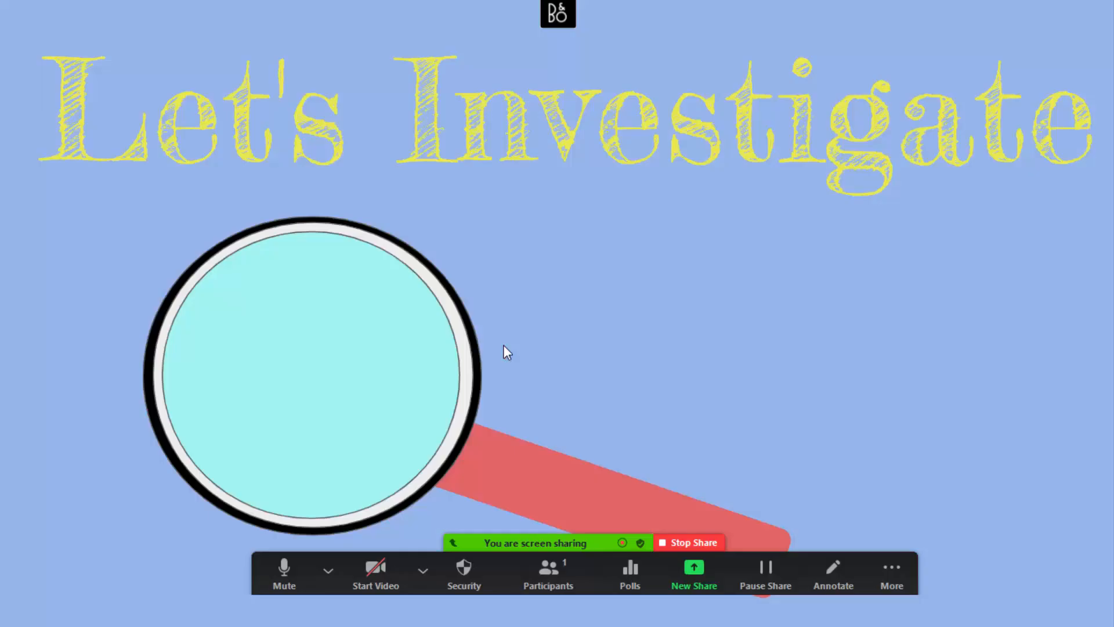
key("Right")
key("Right")
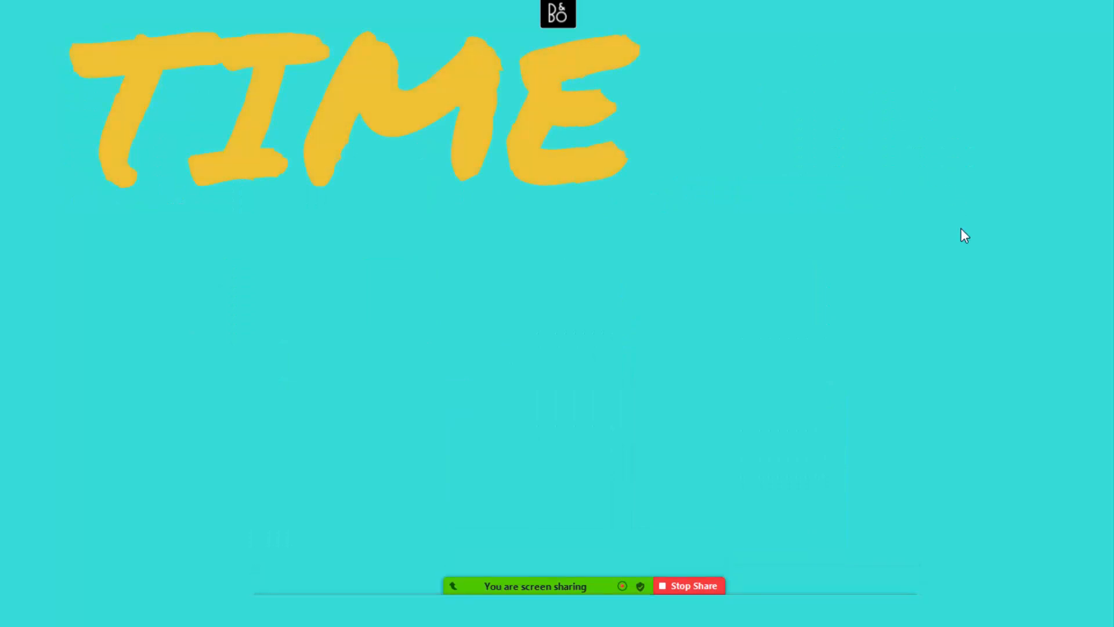
Stop sharing the screen and stop the meeting recording
left_click(690, 585)
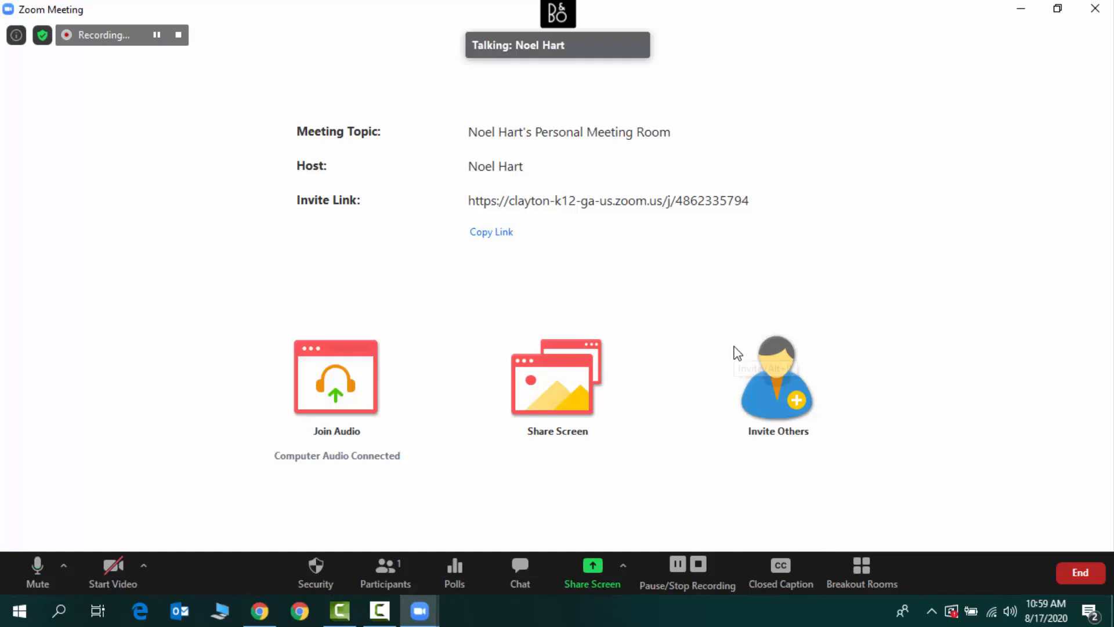
left_click(179, 36)
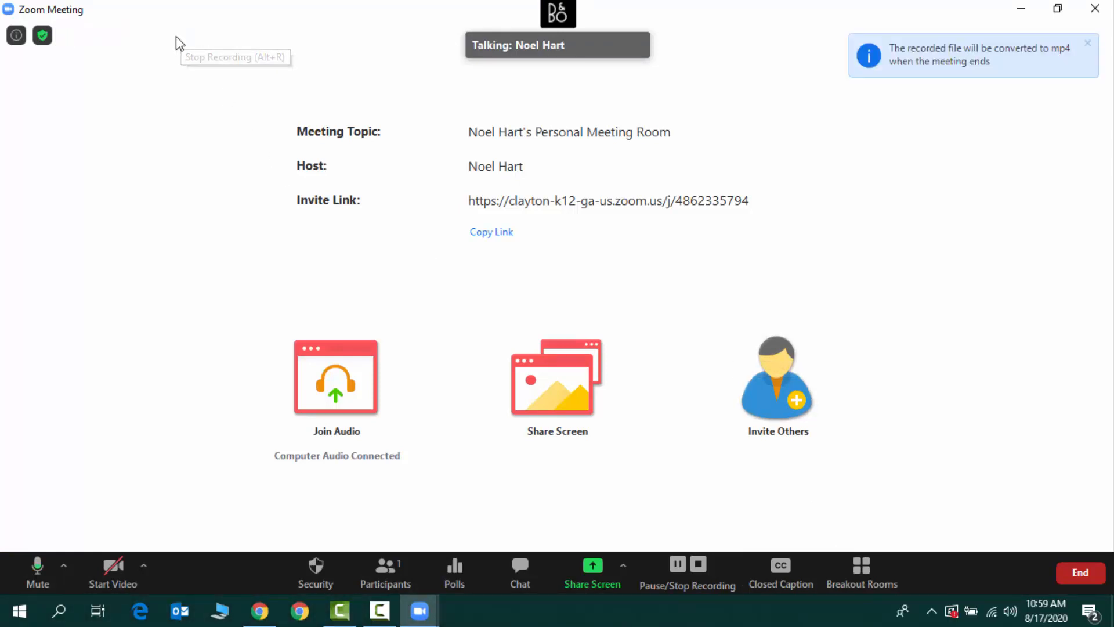
End the meeting for all participants and close the Zoom Cloud Meetings window while the recording converts
left_click(1088, 573)
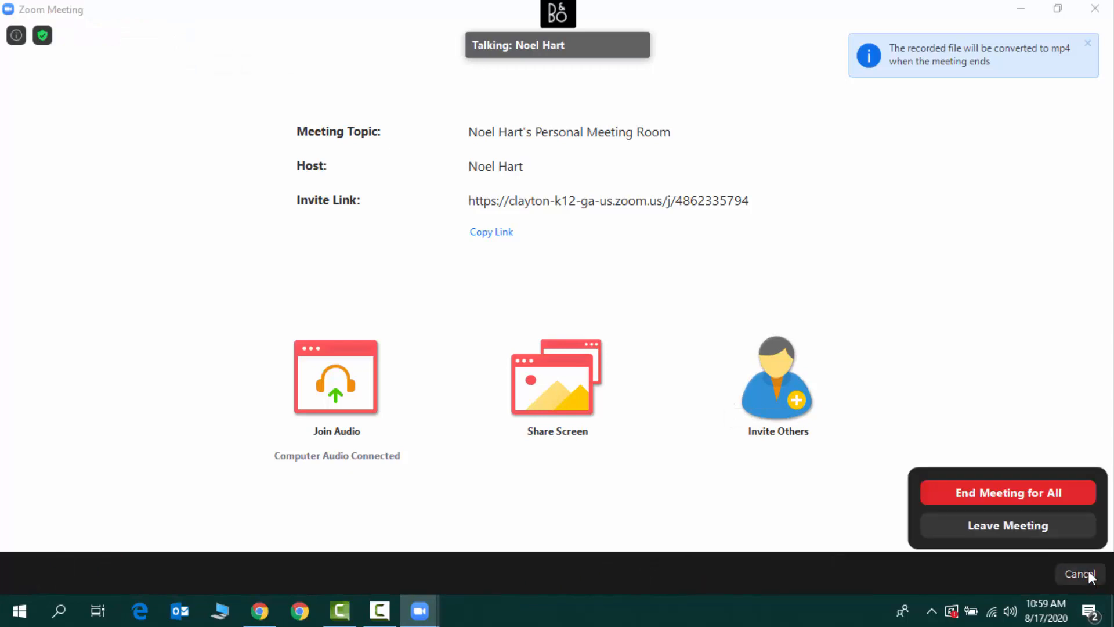
left_click(1042, 485)
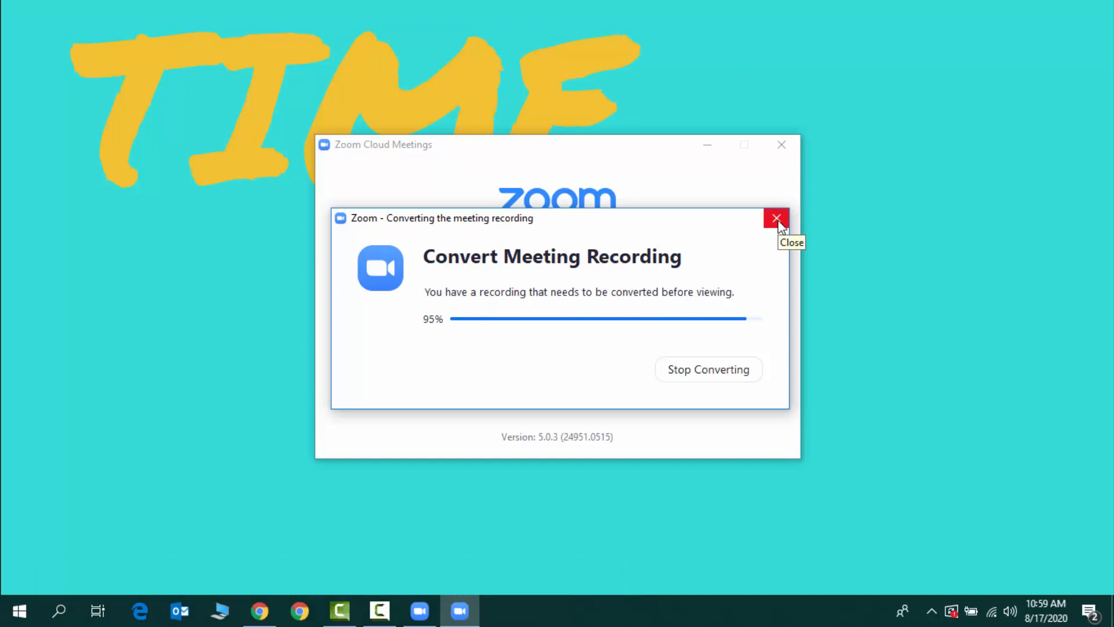
left_click(783, 146)
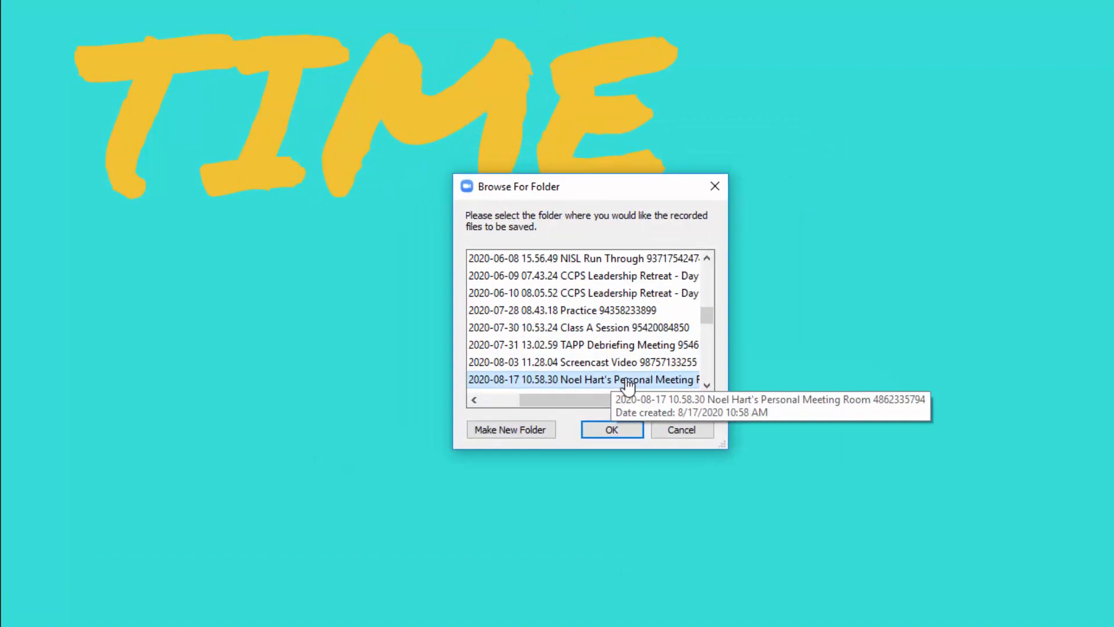
Examine the folder tree in the recording save dialog, looking through the Zoom folder and its dated recording subfolders
scroll(631, 380, "right", 1)
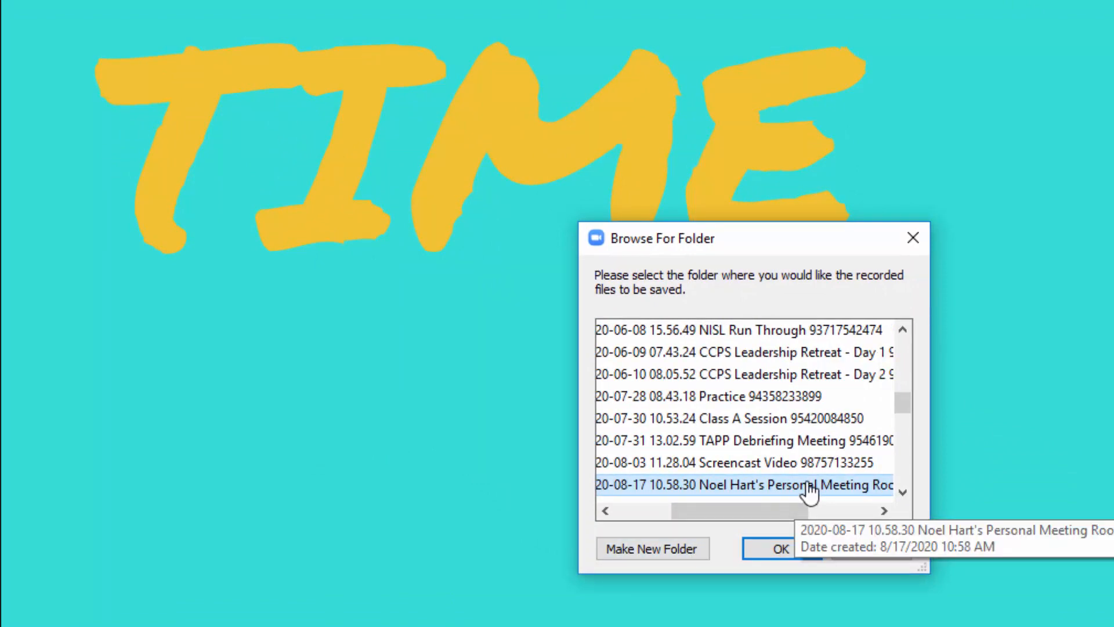
scroll(810, 490, "down", 1)
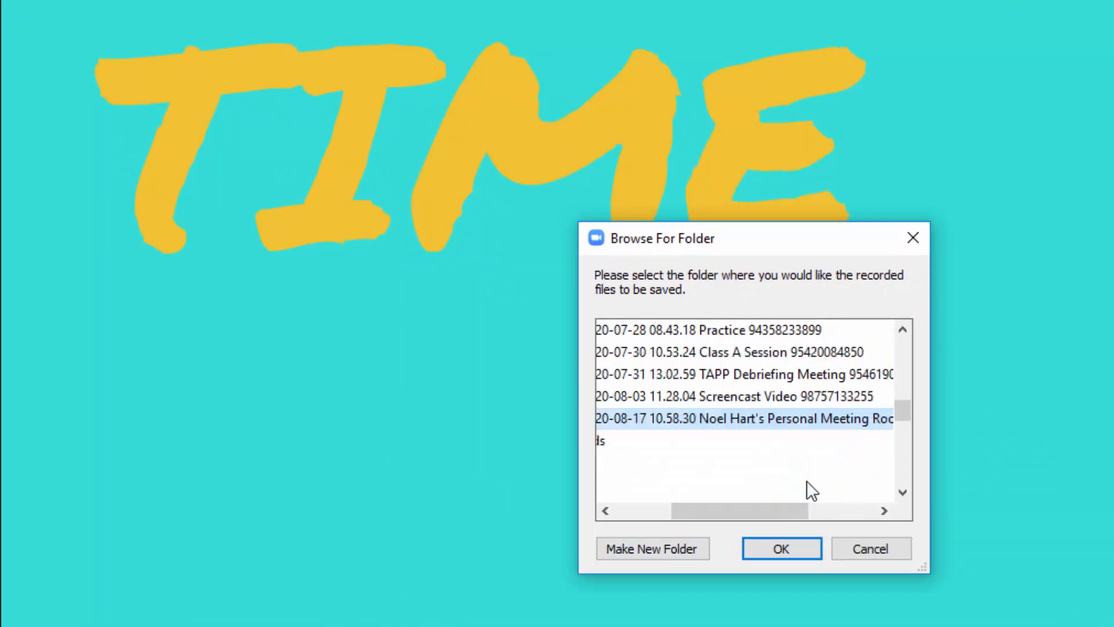
scroll(810, 490, "left", 1)
scroll(810, 490, "up", 4)
scroll(811, 490, "left", 1)
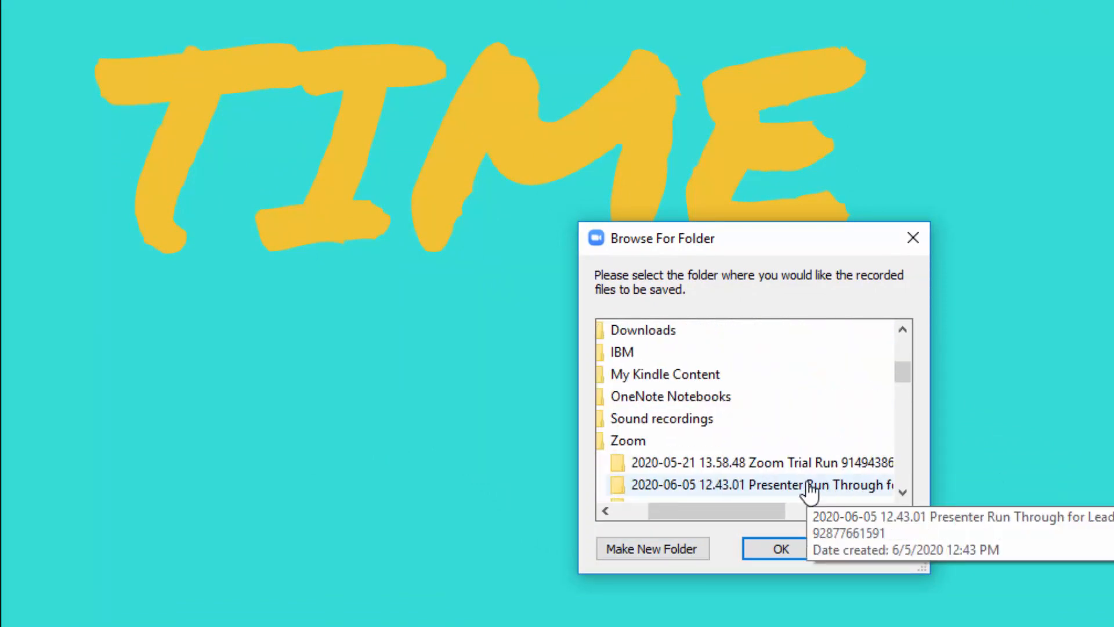
left_click(628, 444)
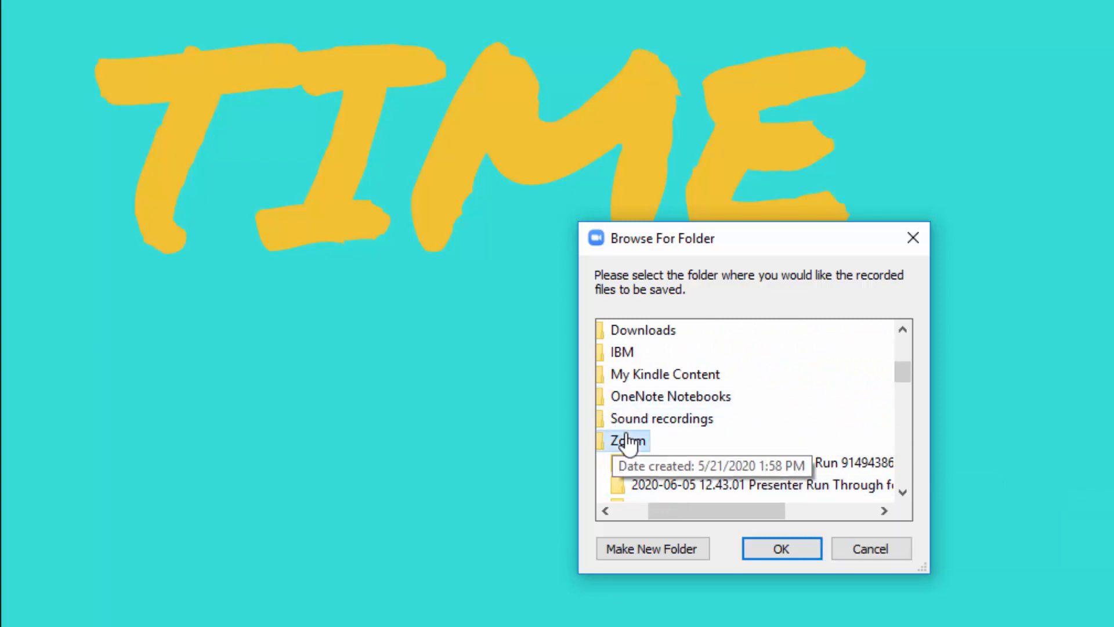
scroll(792, 450, "down", 3)
scroll(785, 460, "down", 1)
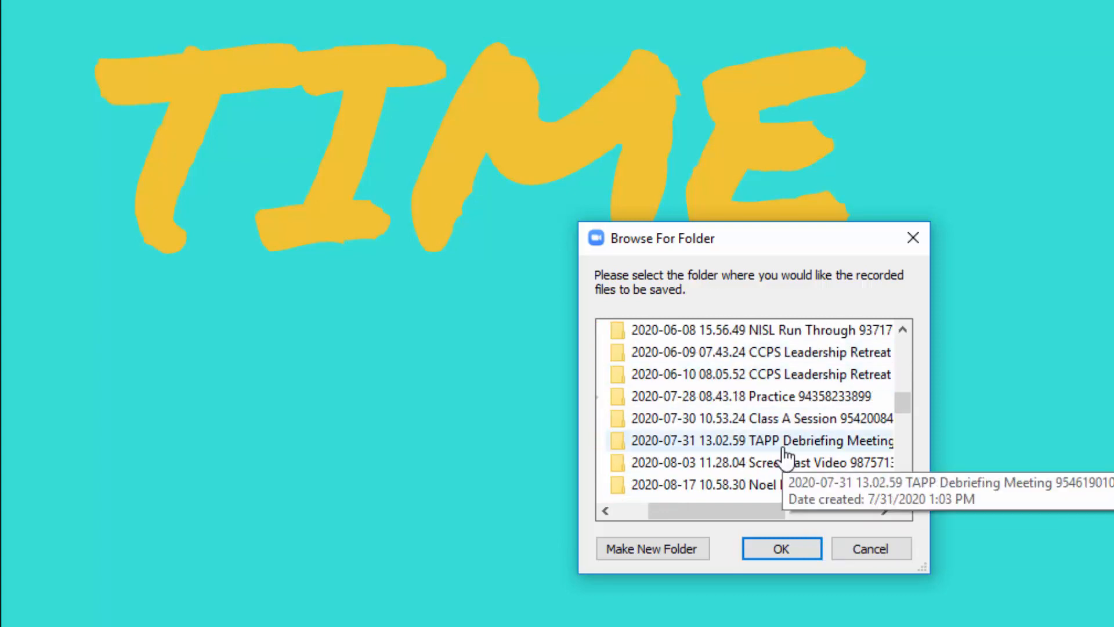
scroll(776, 438, "down", 2)
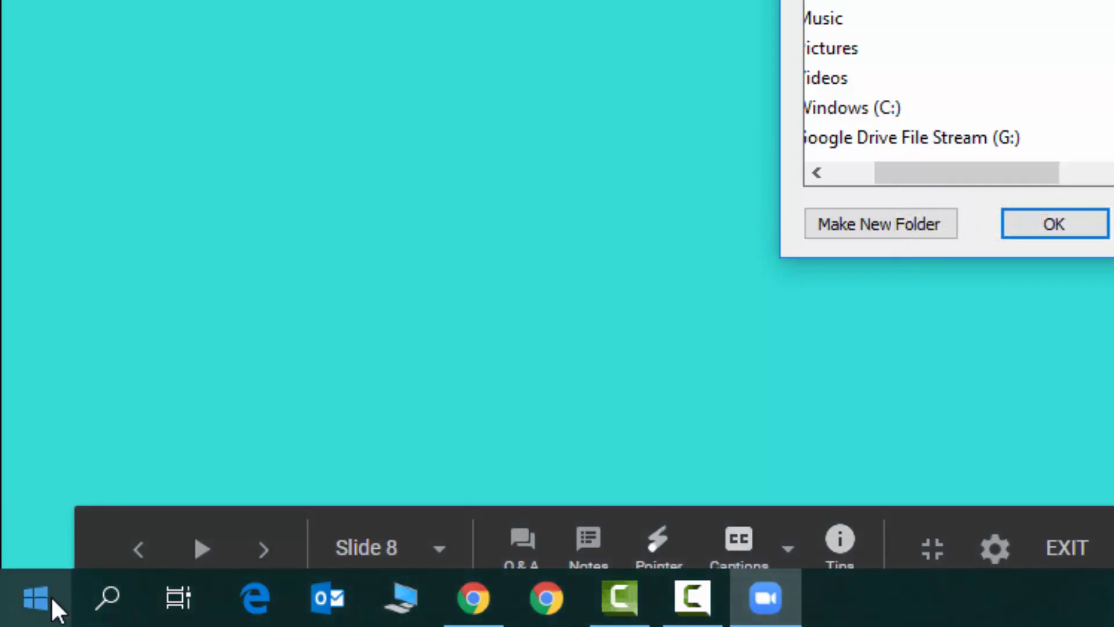
Switch to the Windows Video Editor and create a new video project named "Science Video"
left_click(111, 597)
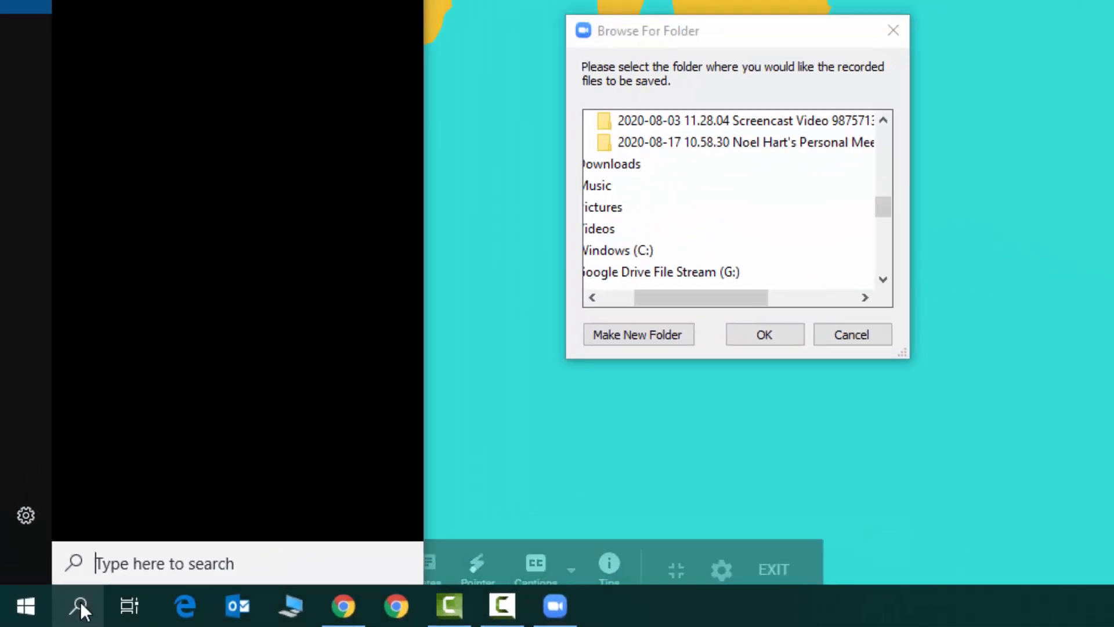
type("video")
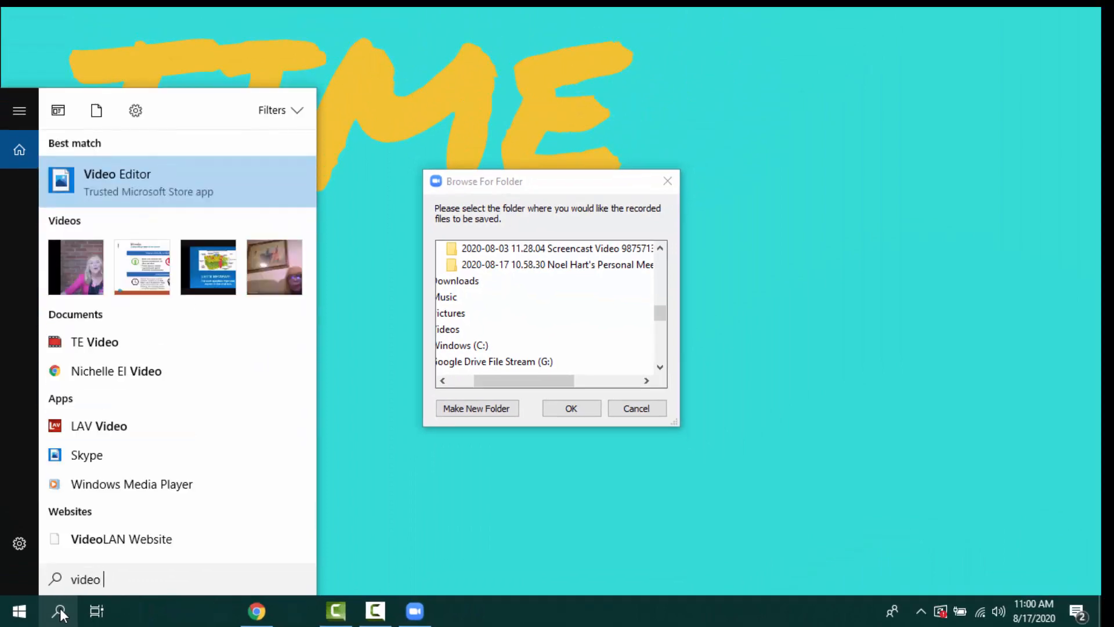
left_click(126, 184)
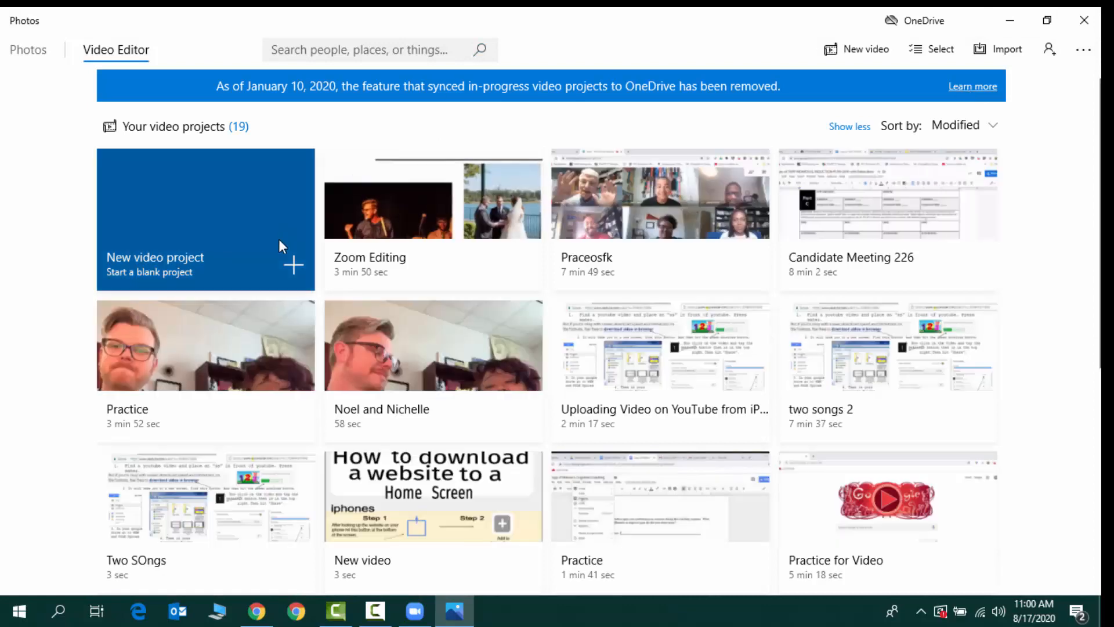
left_click(287, 253)
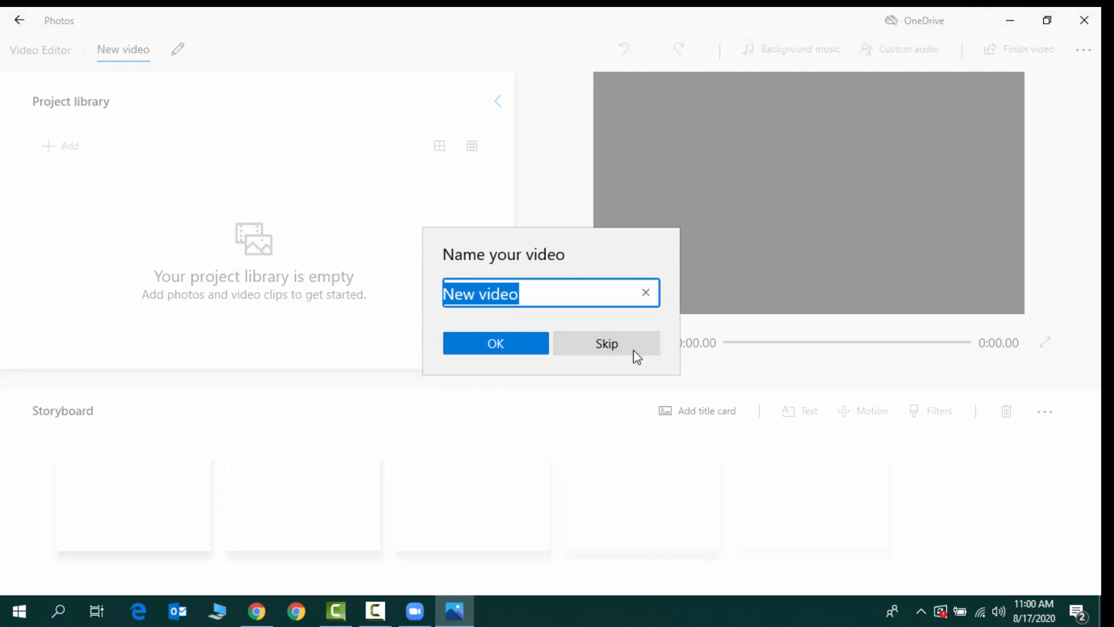
type("Science")
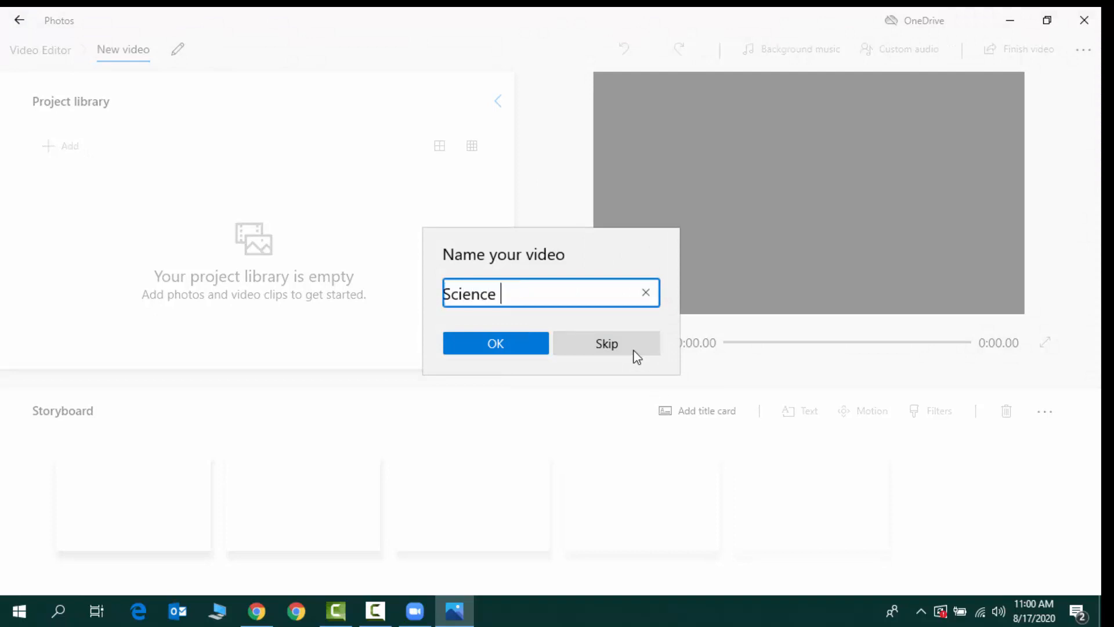
left_click(511, 351)
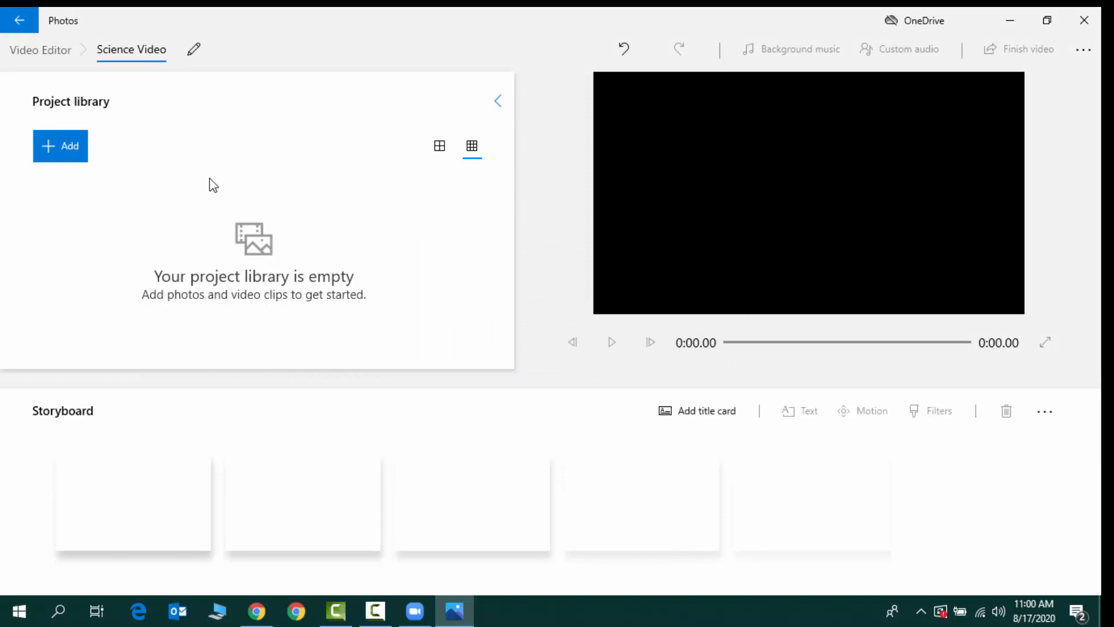
Import the zoom_0 recording from the most recently modified folder in Documents > Zoom and place it on the storyboard
left_click(62, 152)
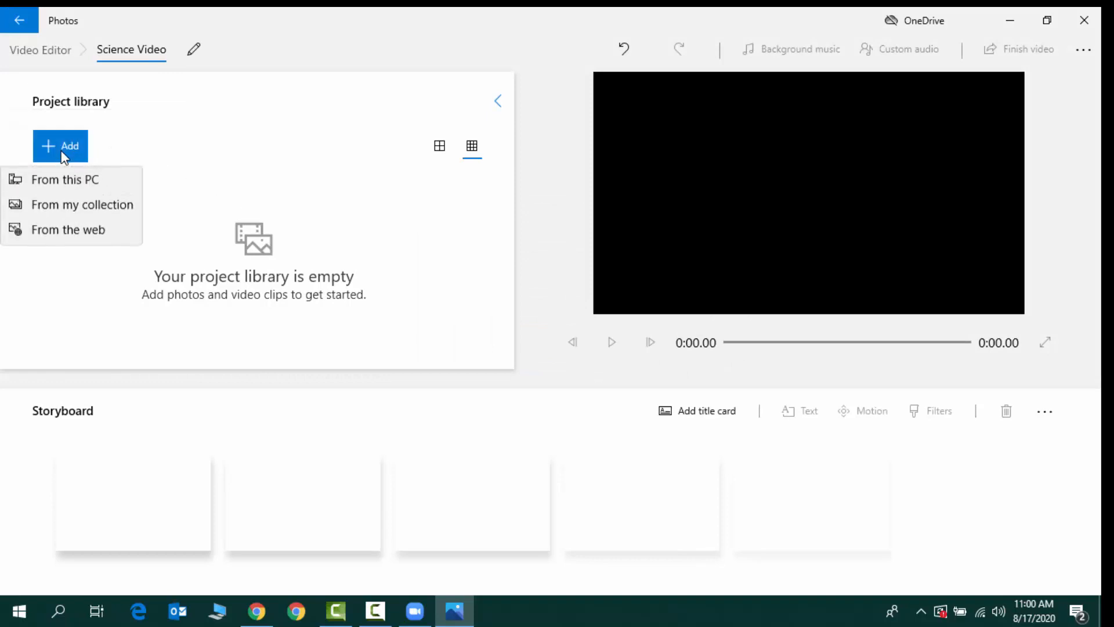
left_click(75, 181)
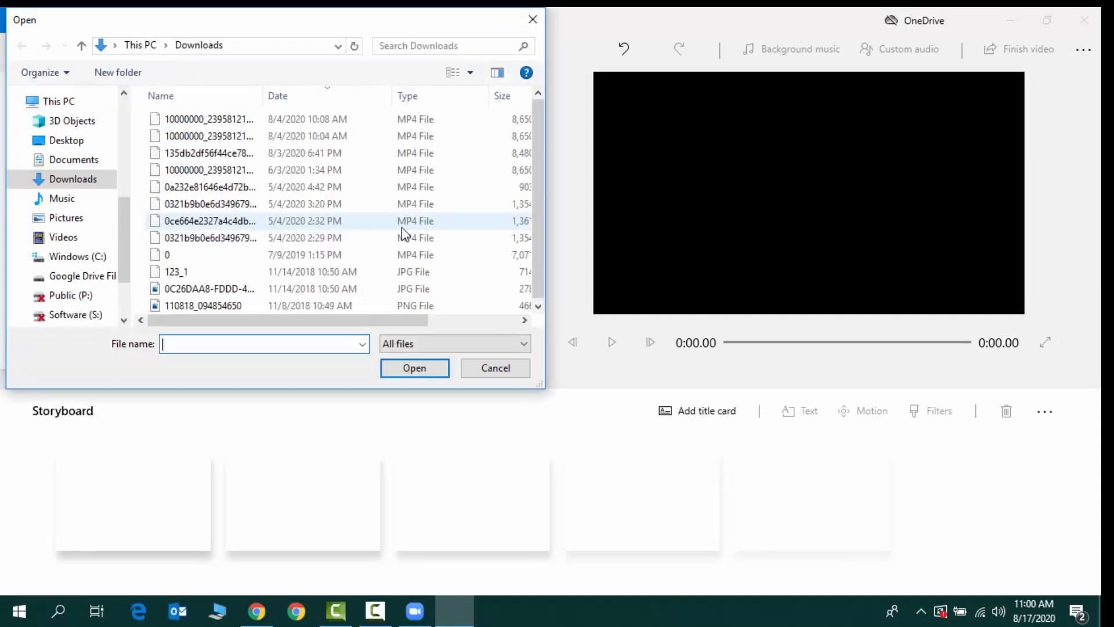
left_click(72, 163)
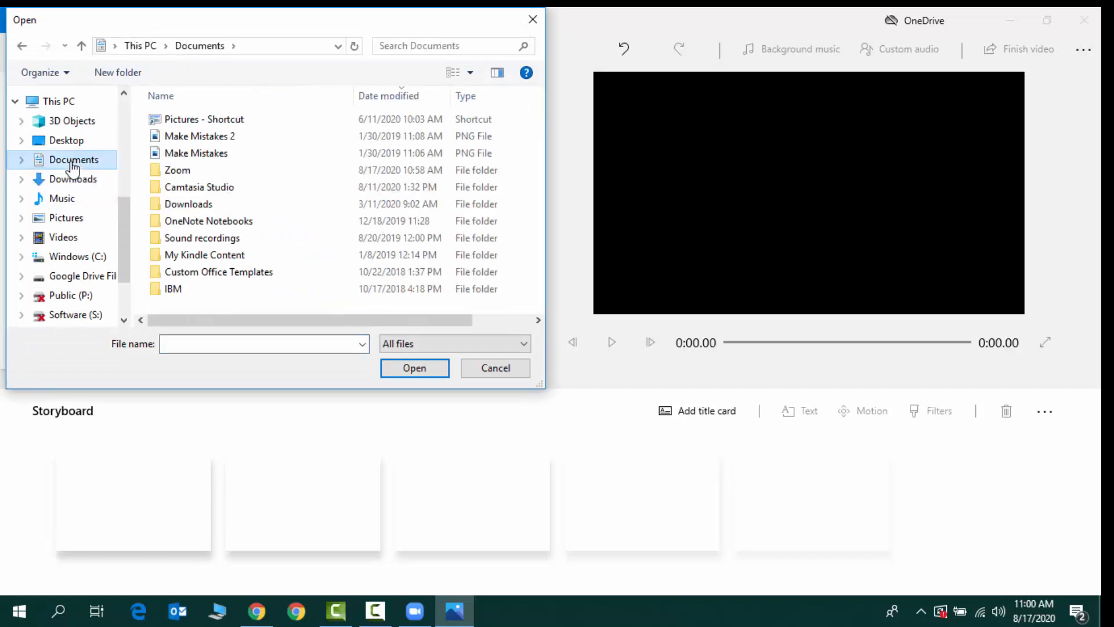
left_click(187, 171)
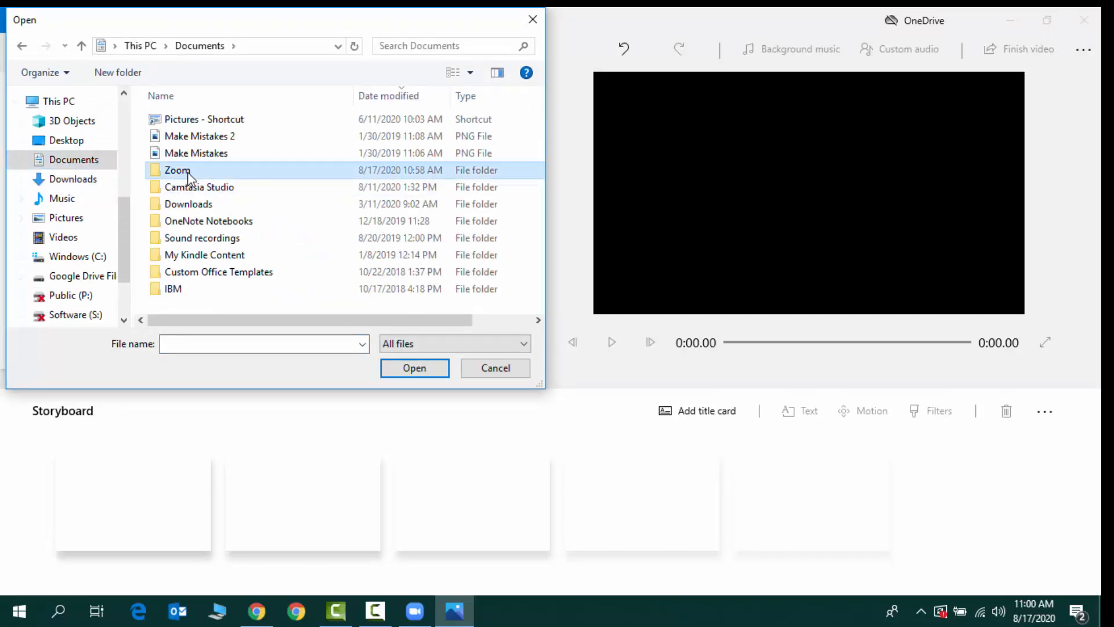
double_click(187, 172)
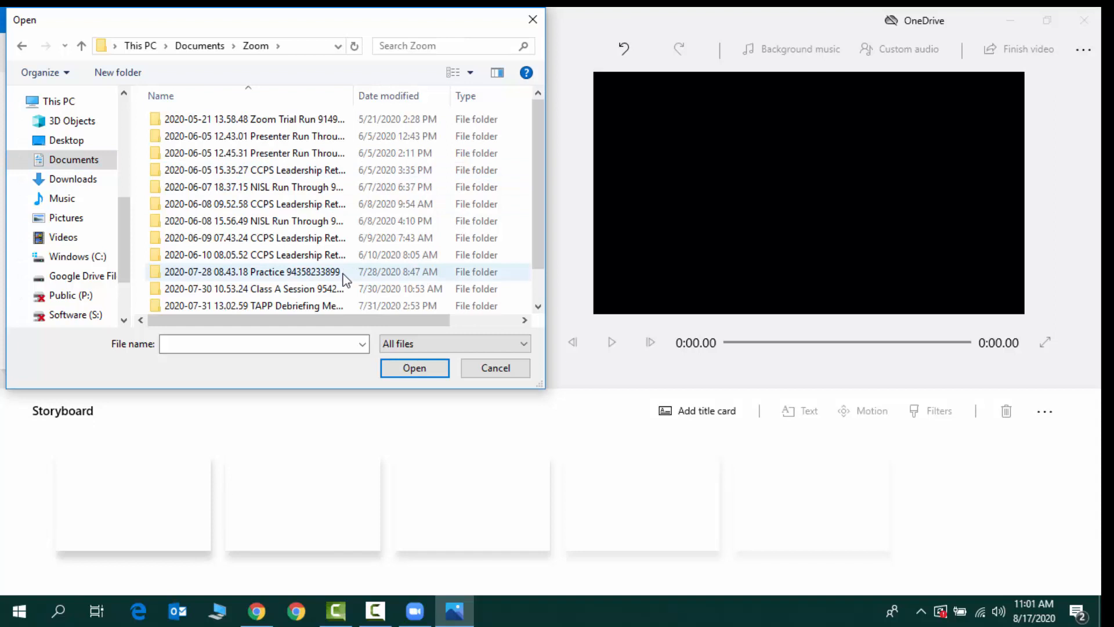
left_click(406, 97)
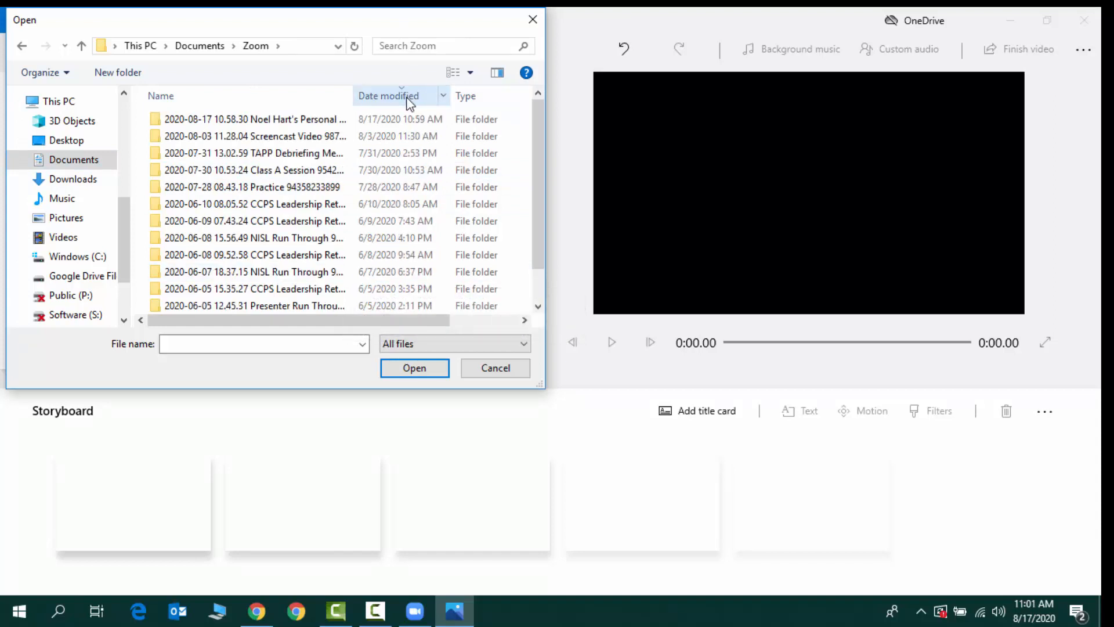
double_click(347, 121)
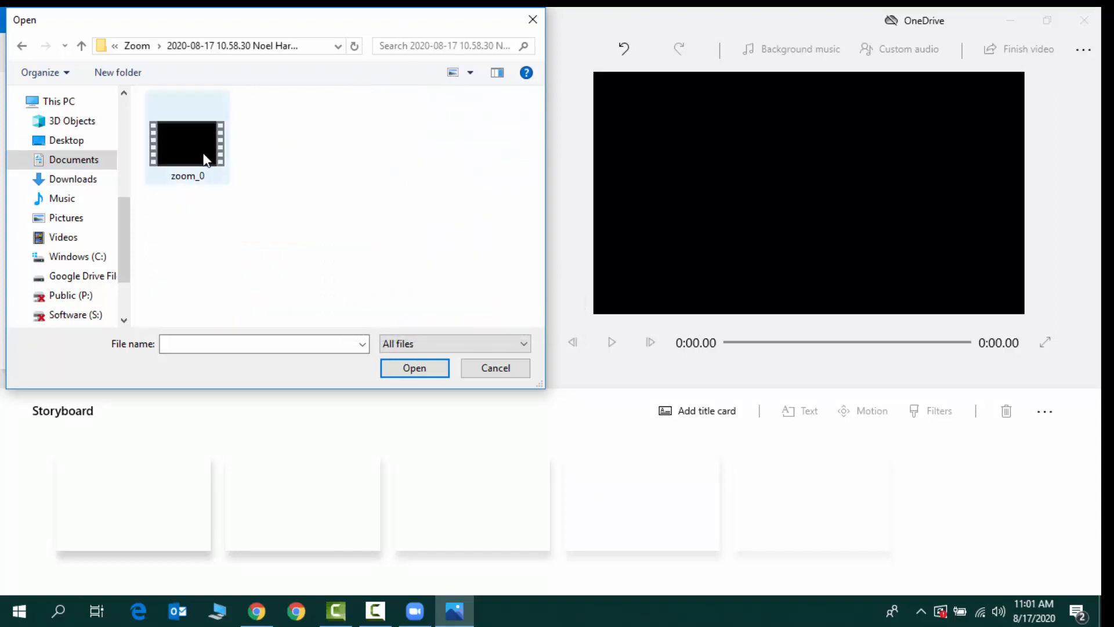
left_click(205, 159)
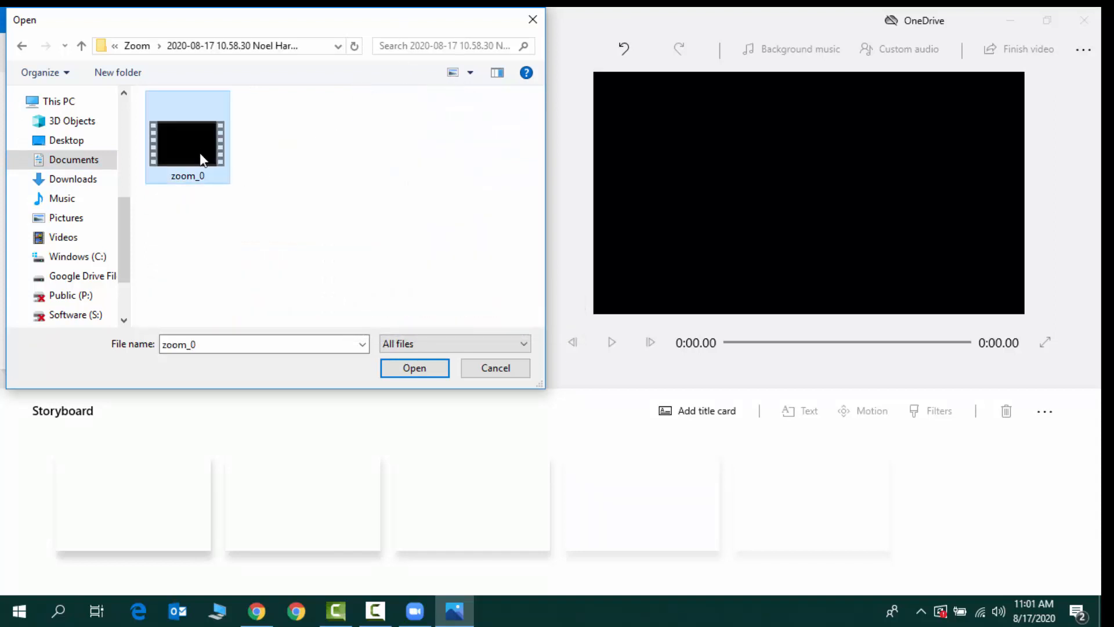
left_click(428, 372)
left_click_drag(151, 225, 147, 505)
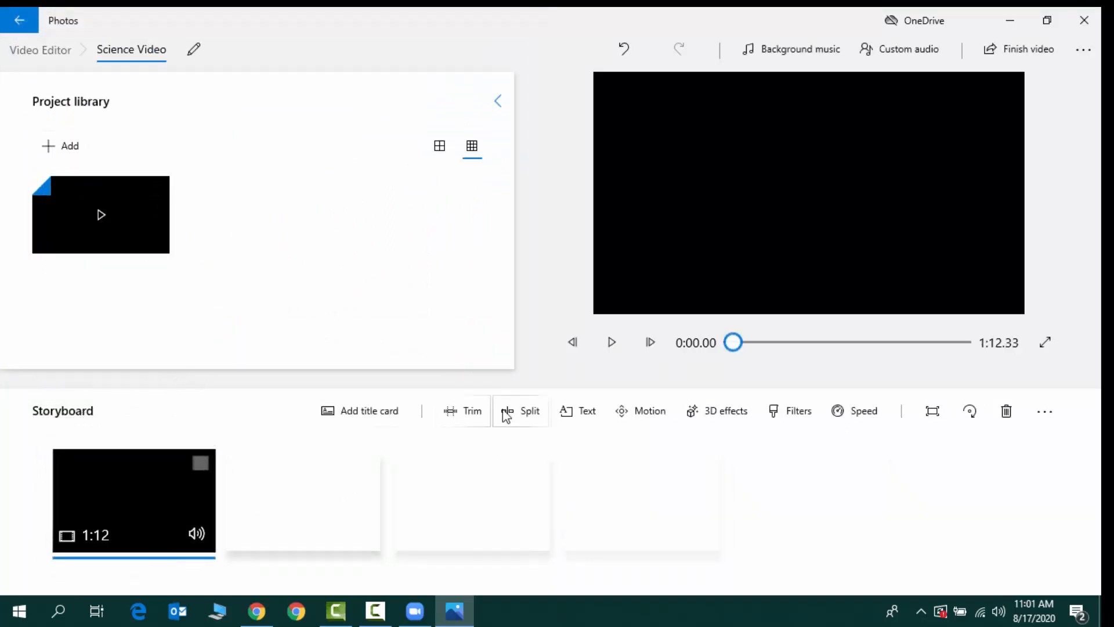
Start trimming the storyboard clip and move its start point to about 0:22.90 while previewing the footage
left_click(476, 410)
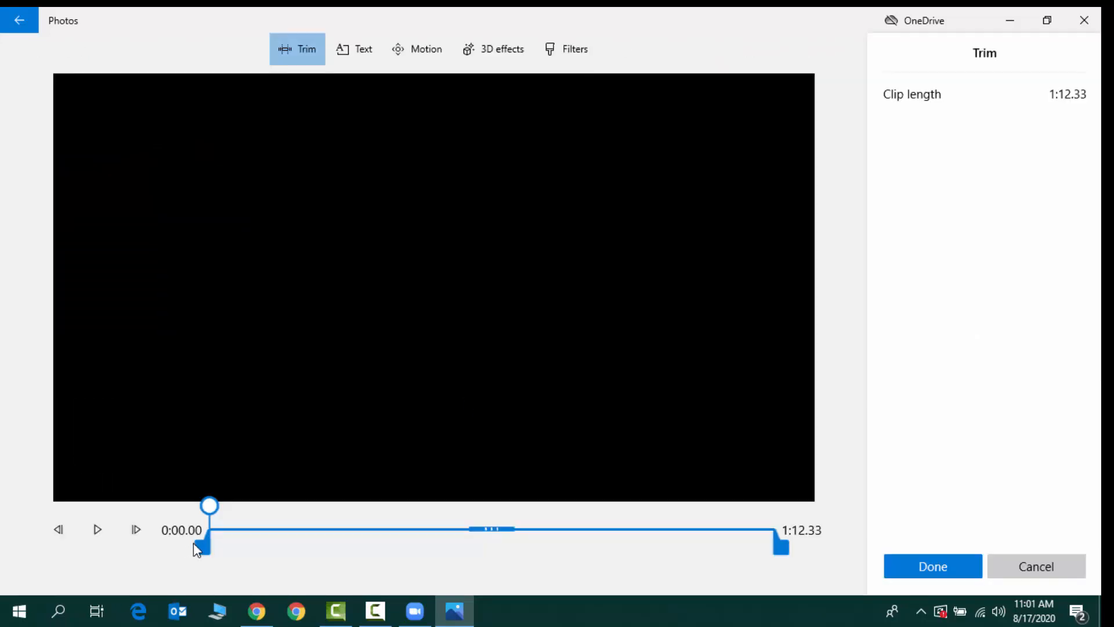
left_click_drag(198, 545, 308, 548)
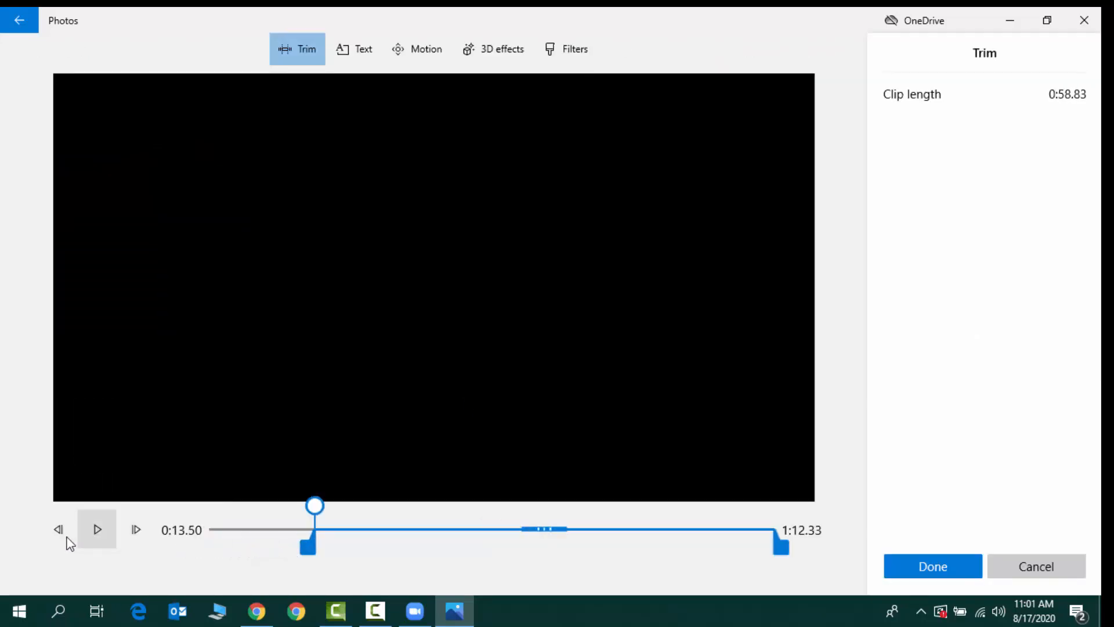
left_click(105, 531)
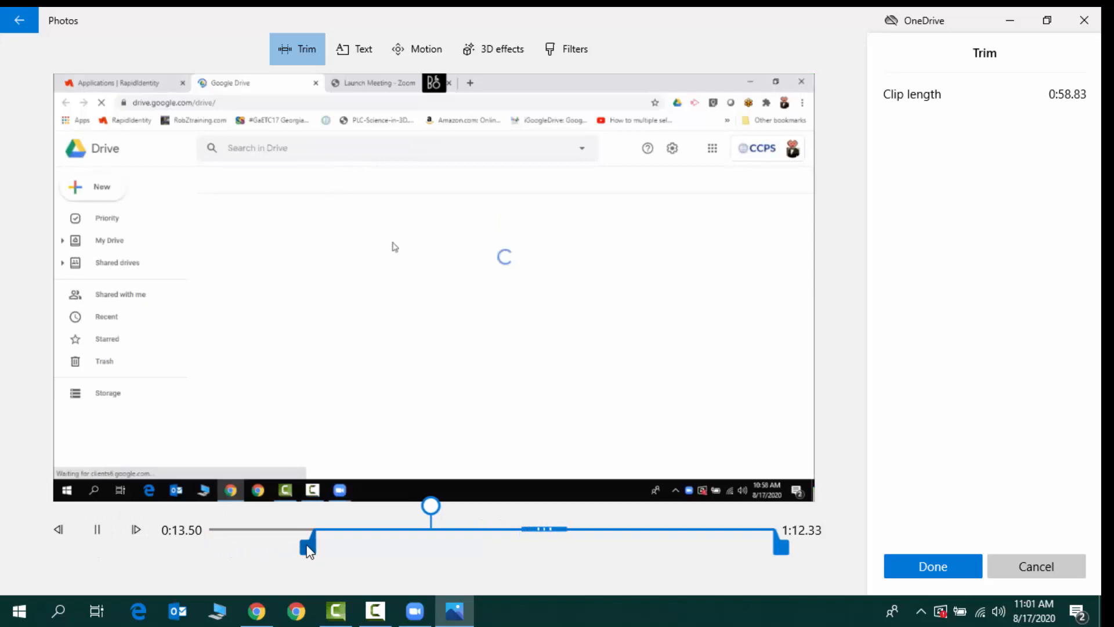
left_click_drag(307, 549, 381, 548)
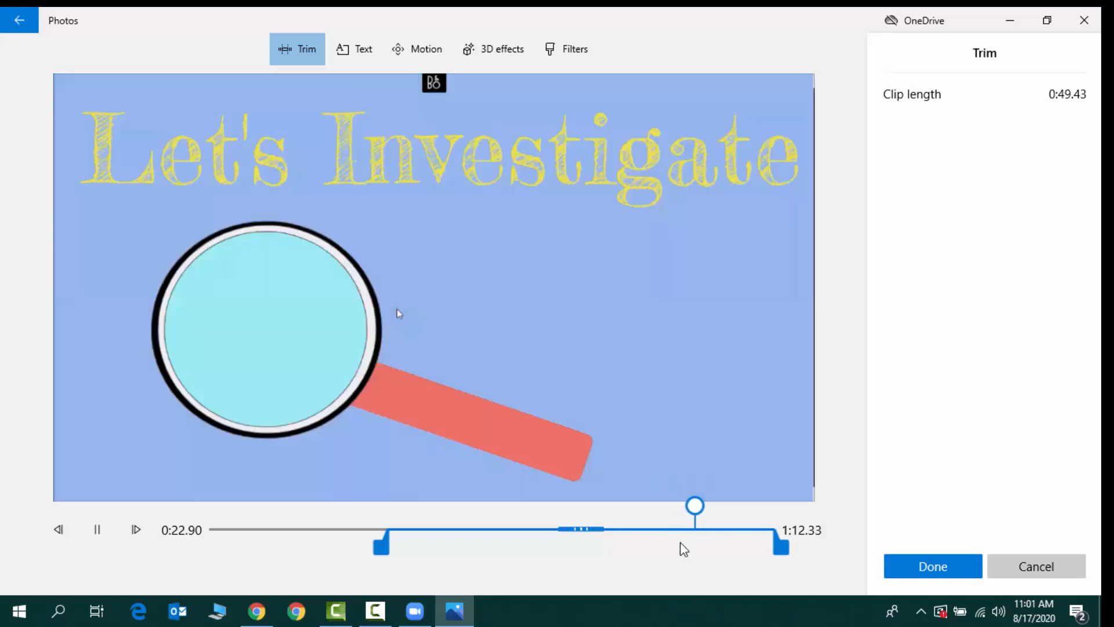
Find the moment just before the presentation begins, move the trim start to about 0:51.53 and play the clip
left_click(677, 526)
left_click_drag(699, 505, 619, 502)
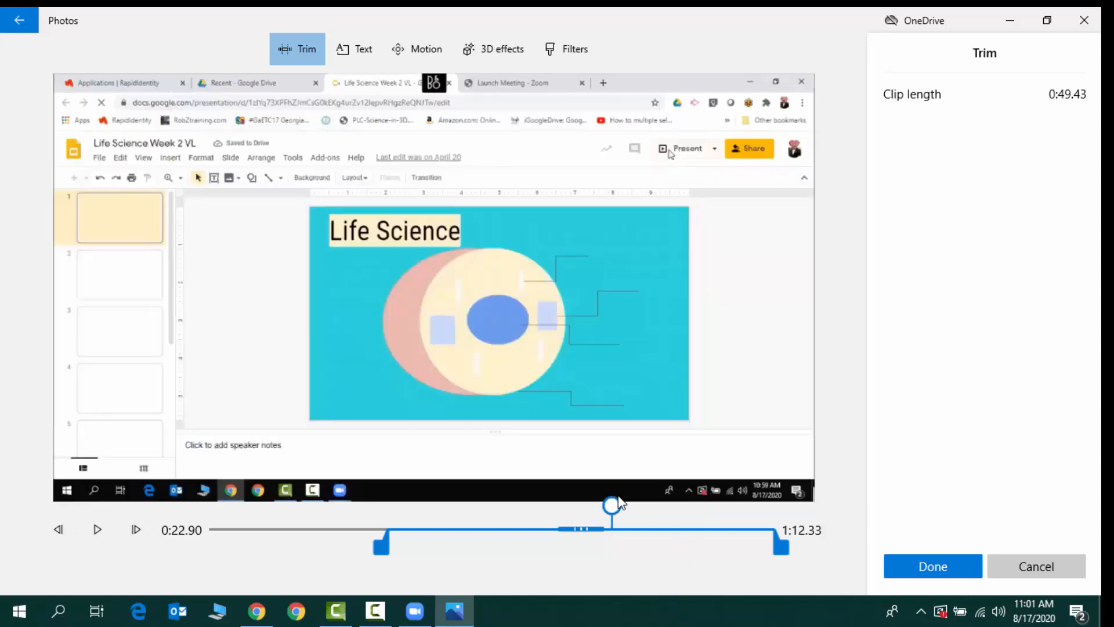
left_click_drag(382, 546, 606, 550)
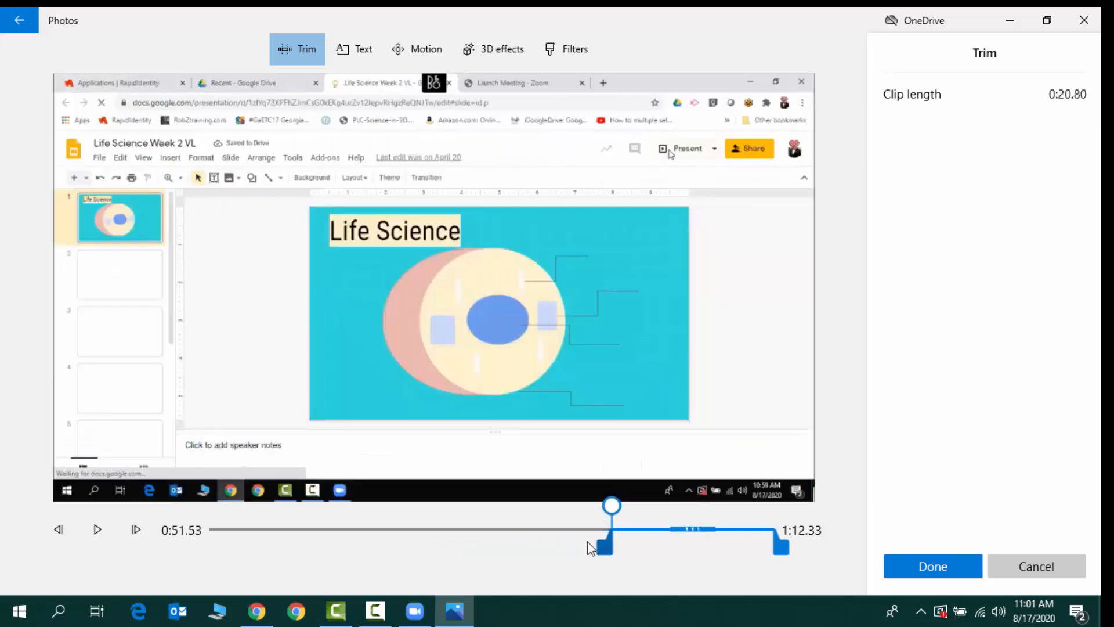
left_click(96, 527)
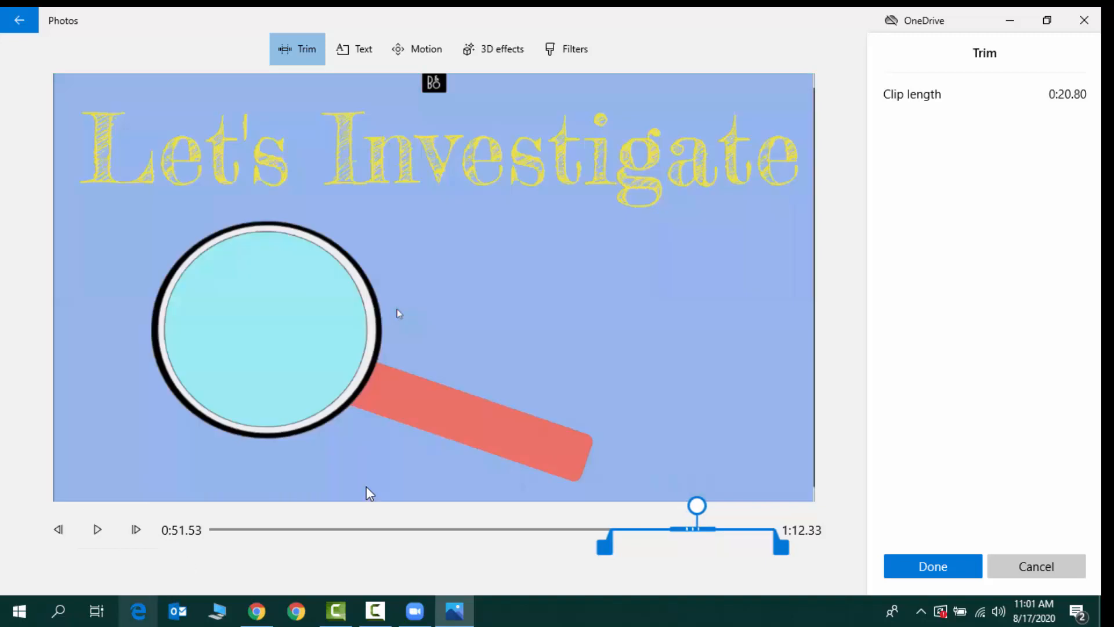
Trim the clip to start at about 1:02.66 and end at about 1:08.30, and apply the trim
left_click_drag(612, 545, 688, 550)
key("space")
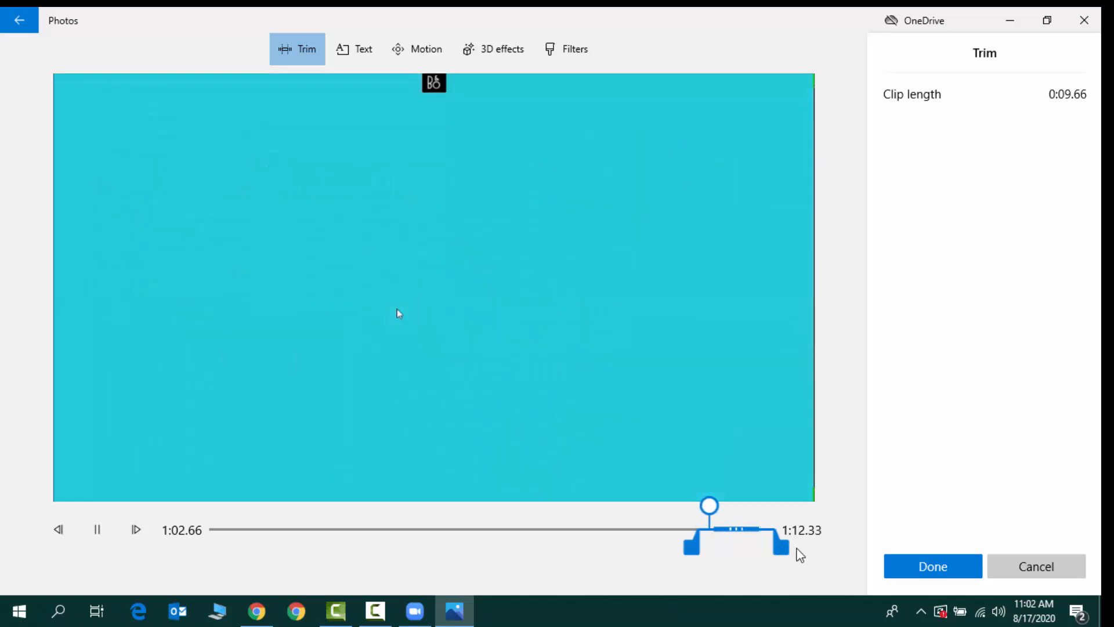
left_click_drag(782, 548, 753, 549)
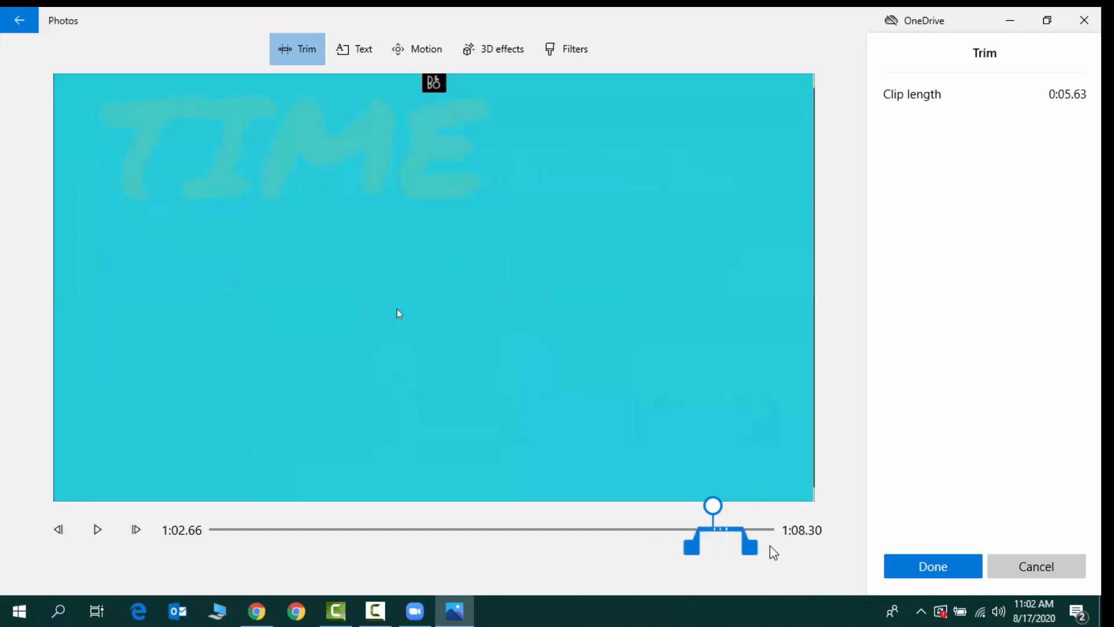
left_click(940, 565)
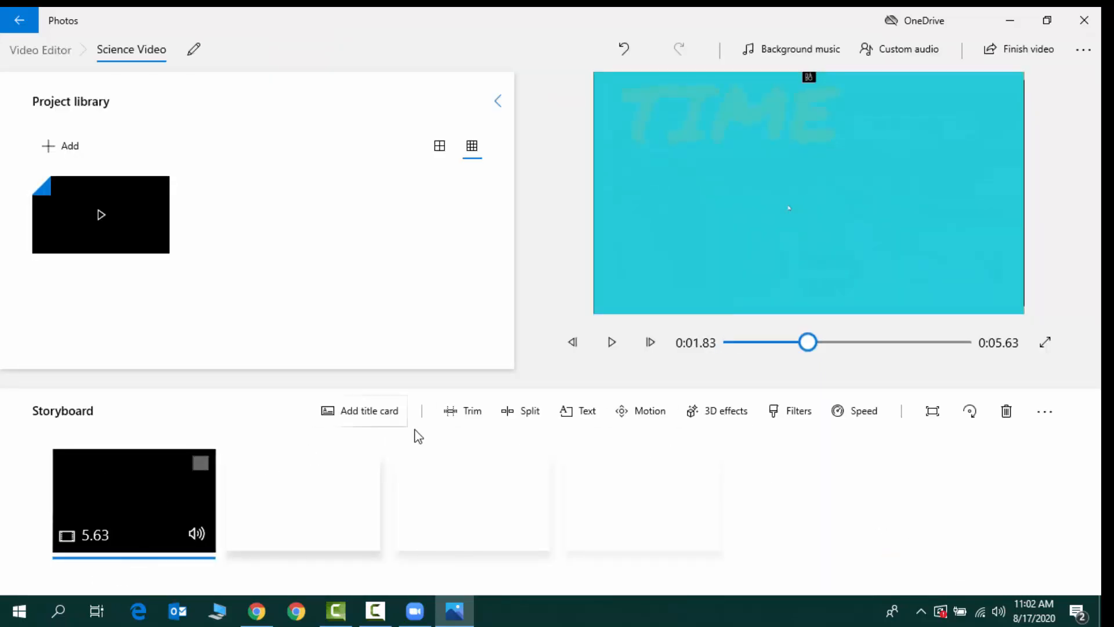
Export the finished video at High 1080p quality to the Desktop as "Science Video"
left_click(1036, 53)
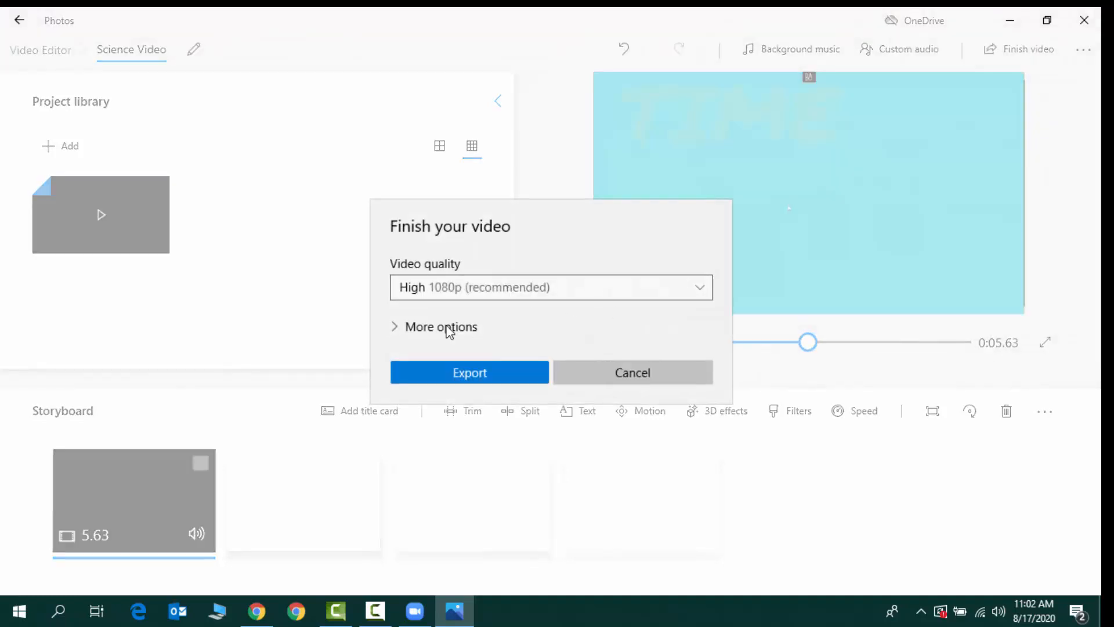
left_click(489, 372)
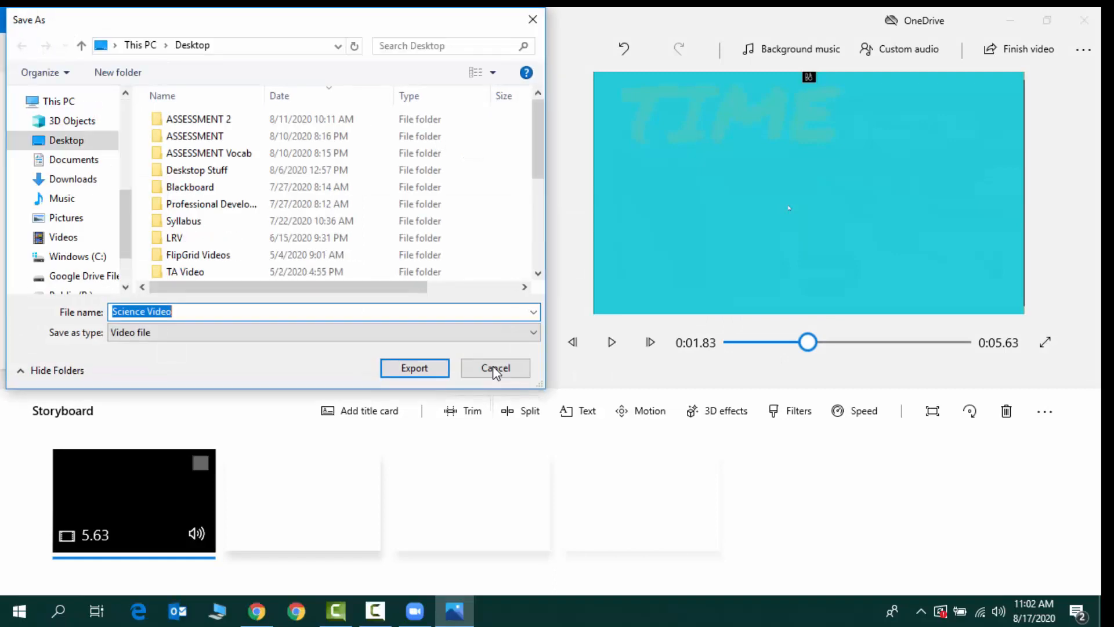
left_click(83, 164)
left_click(77, 141)
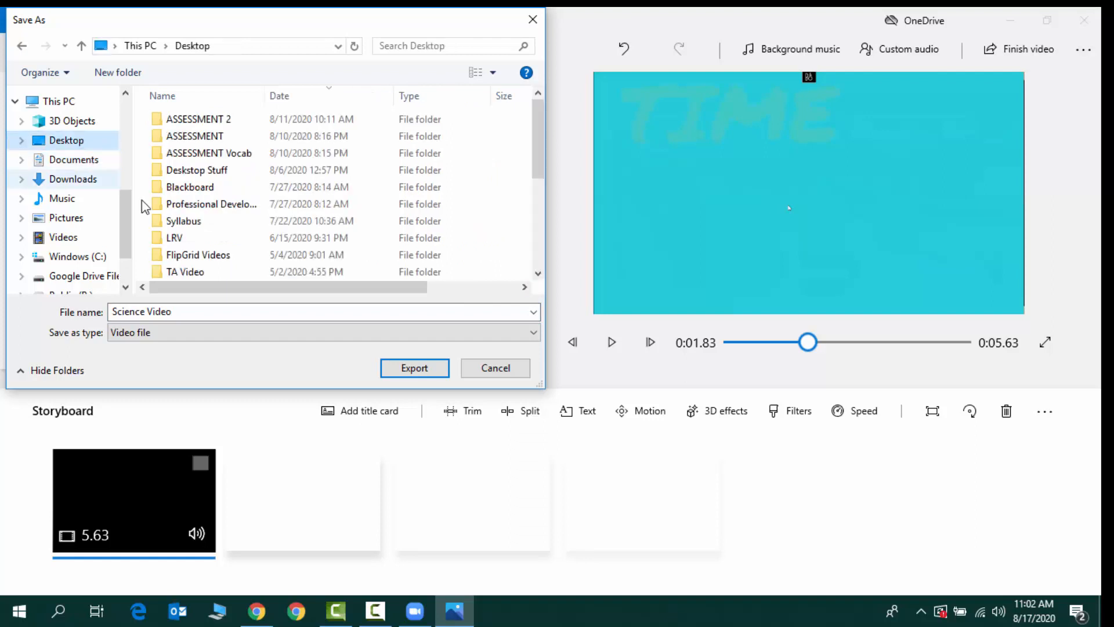
left_click(406, 370)
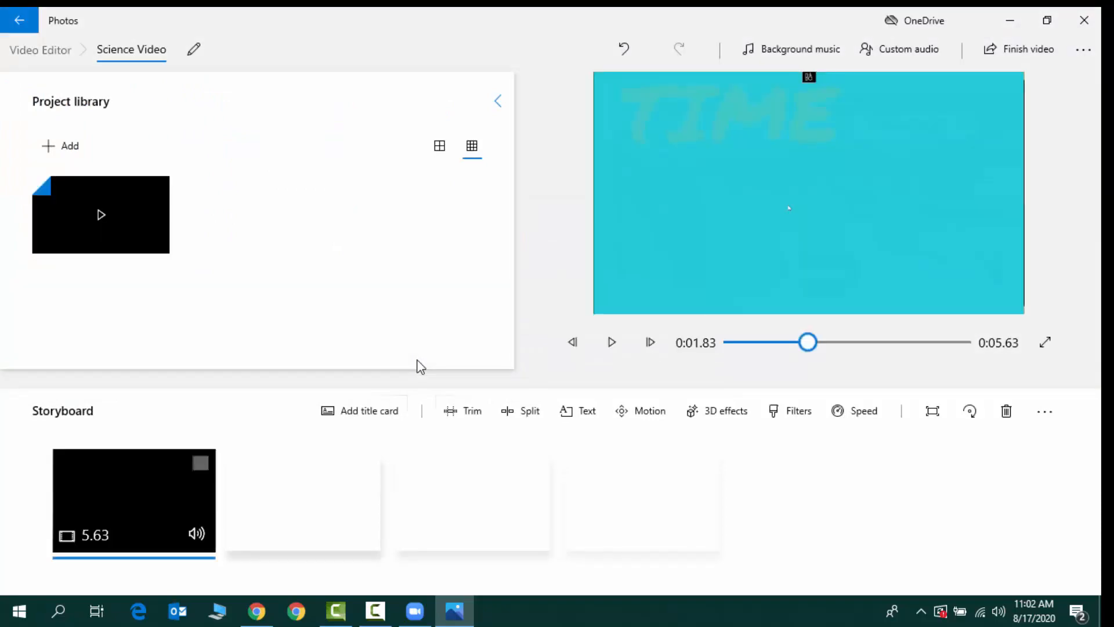
Clear the open windows down to the desktop, accepting the preselected TAPP Debriefing Meeting folder for the Zoom recording and ending the slideshow
left_click(1009, 24)
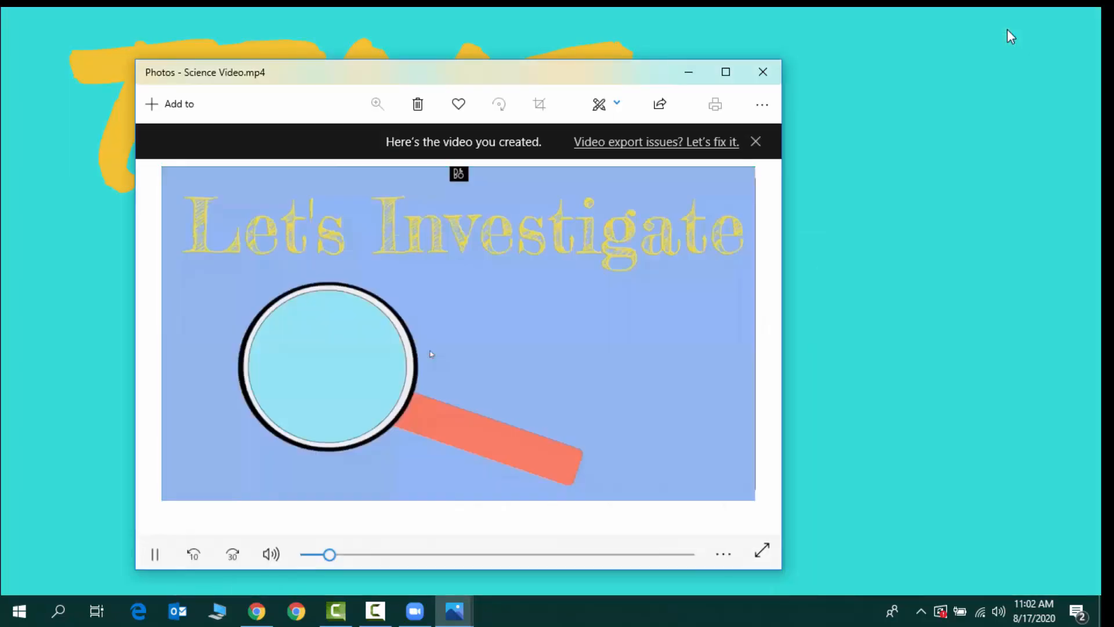
left_click(763, 72)
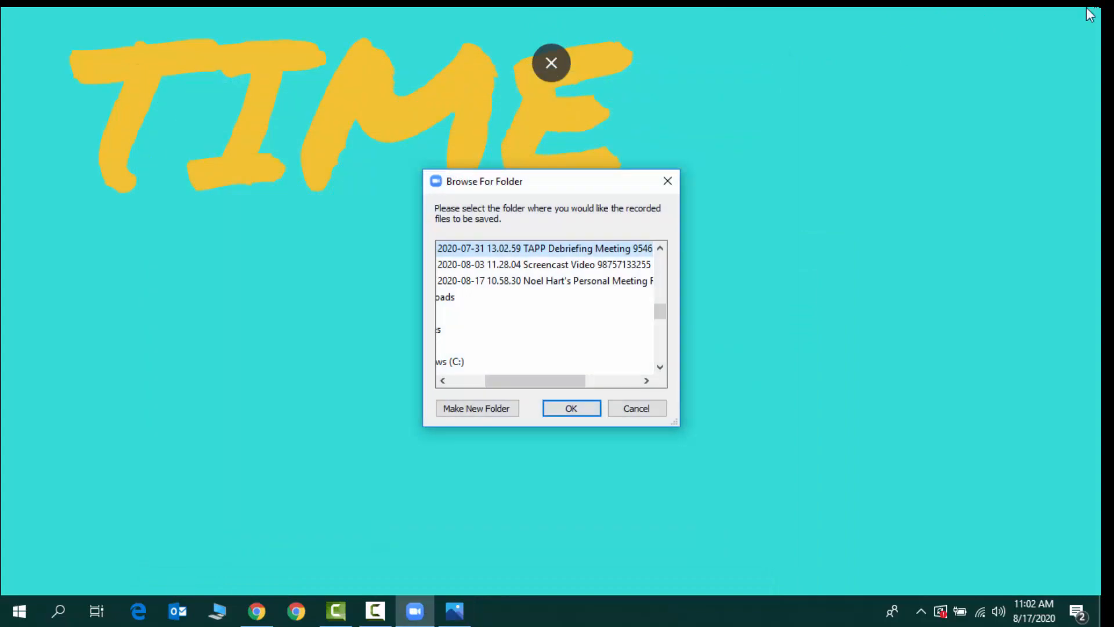
left_click(596, 408)
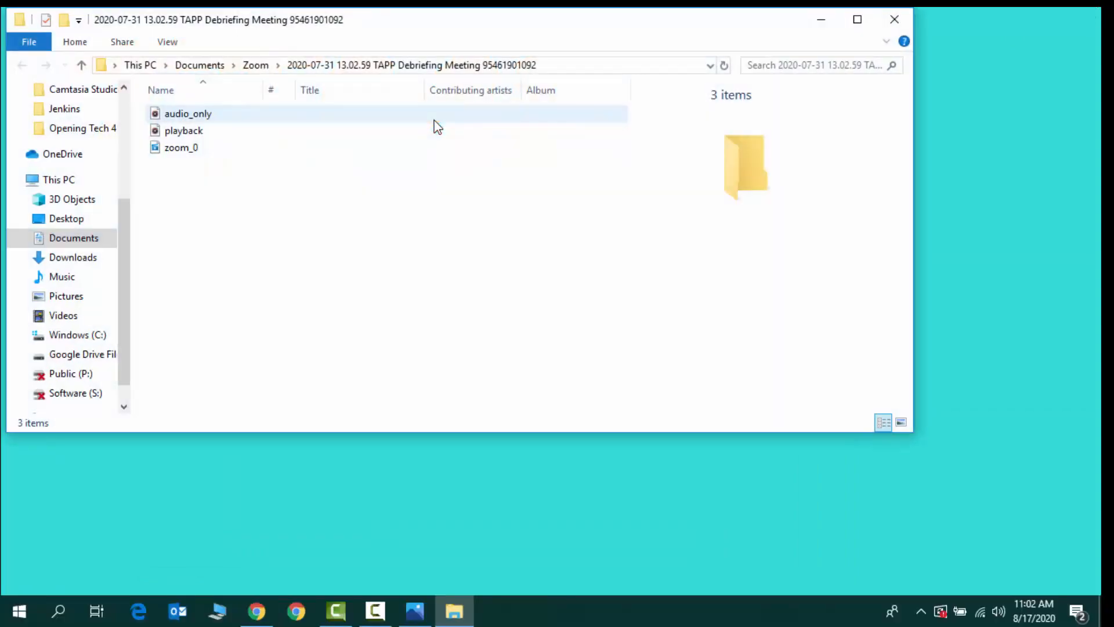
left_click(894, 19)
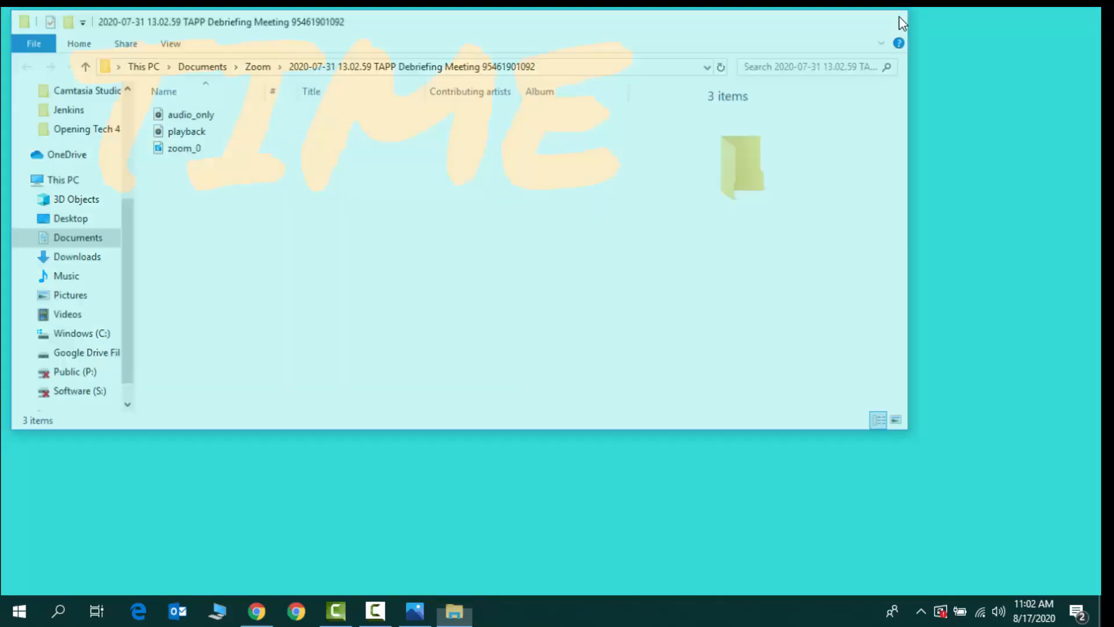
key("Escape")
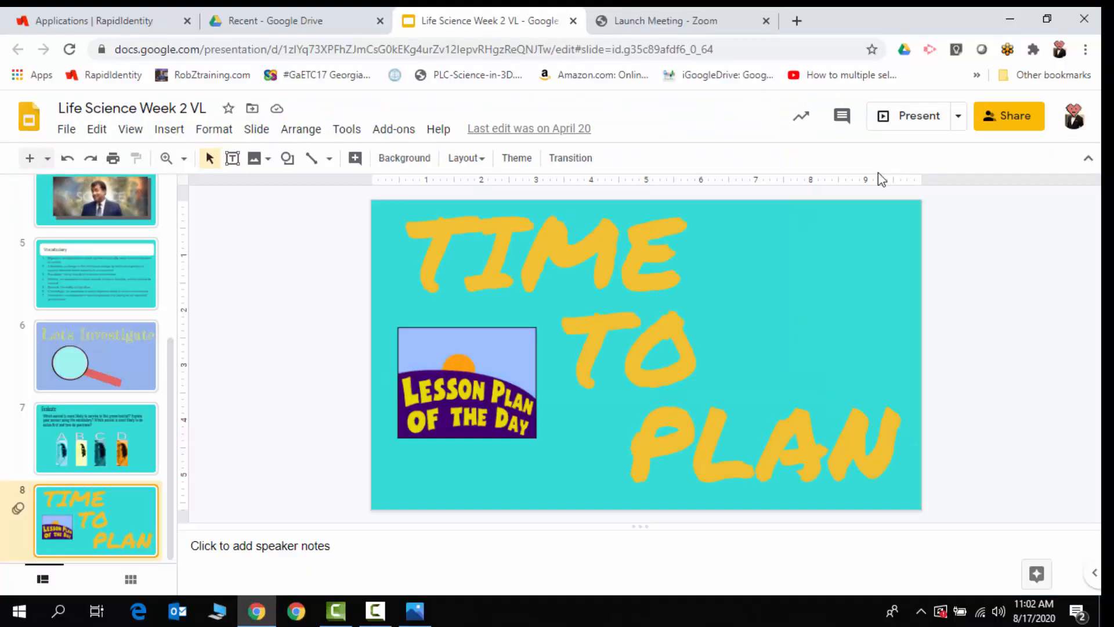
left_click(1009, 16)
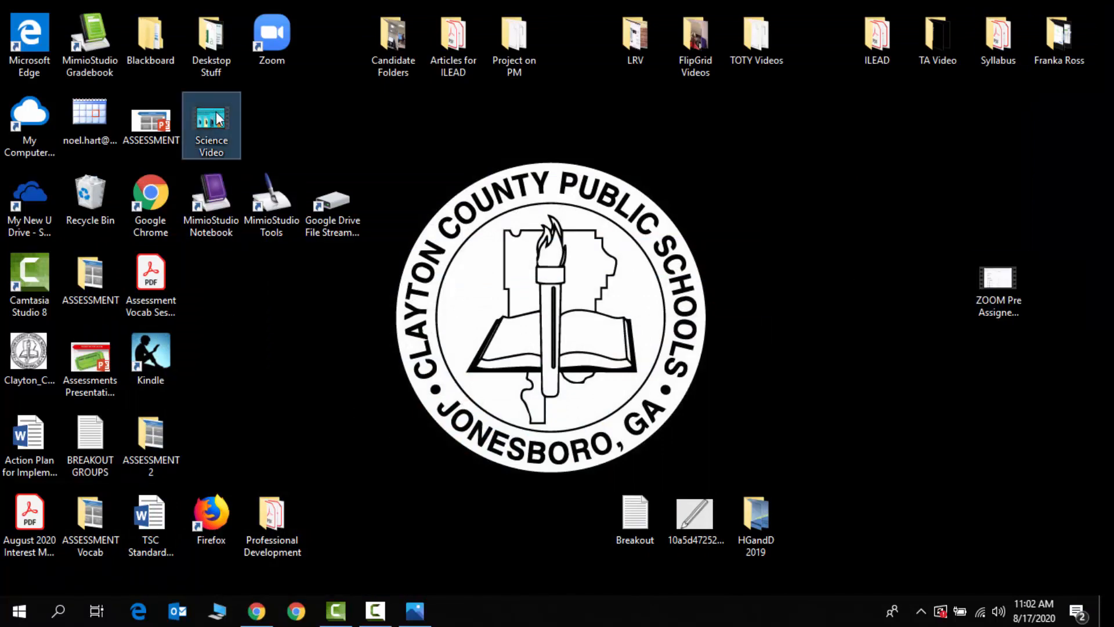
Move the Science Video file below the Articles for ILEAD folder on the desktop, play it, and minimize the player
left_click_drag(215, 112, 418, 113)
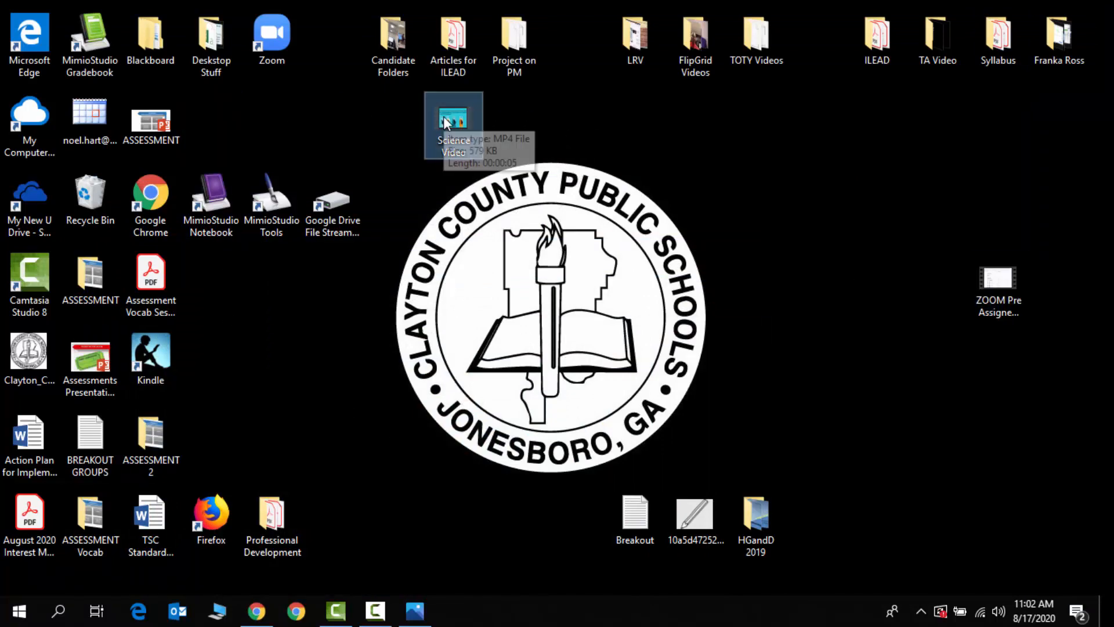
double_click(445, 118)
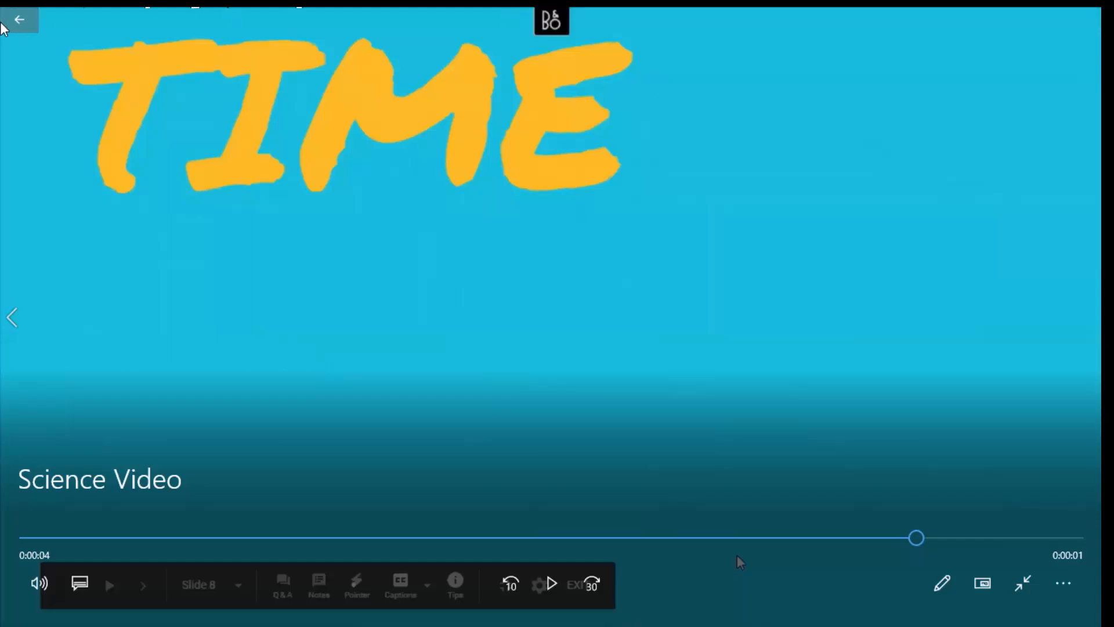
left_click(22, 23)
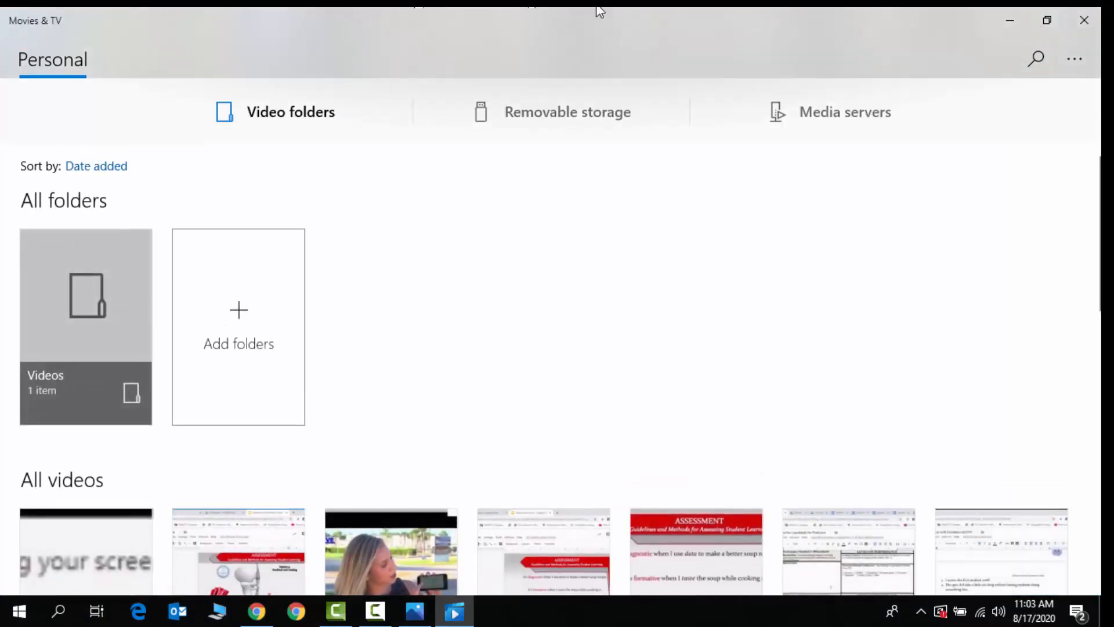
left_click(1015, 20)
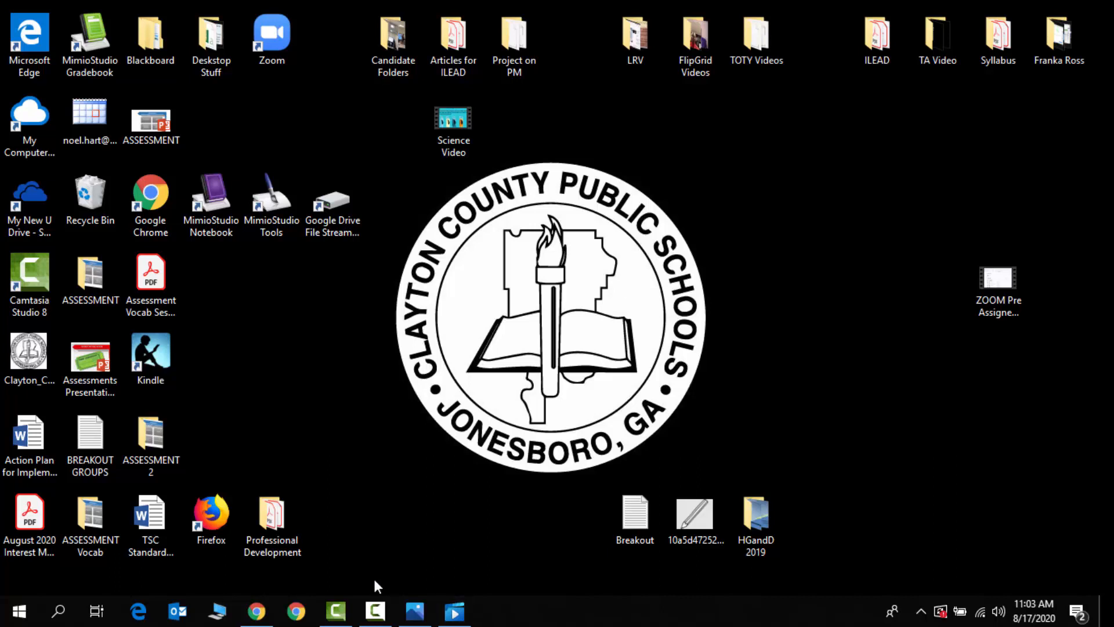
mouse_move(346, 614)
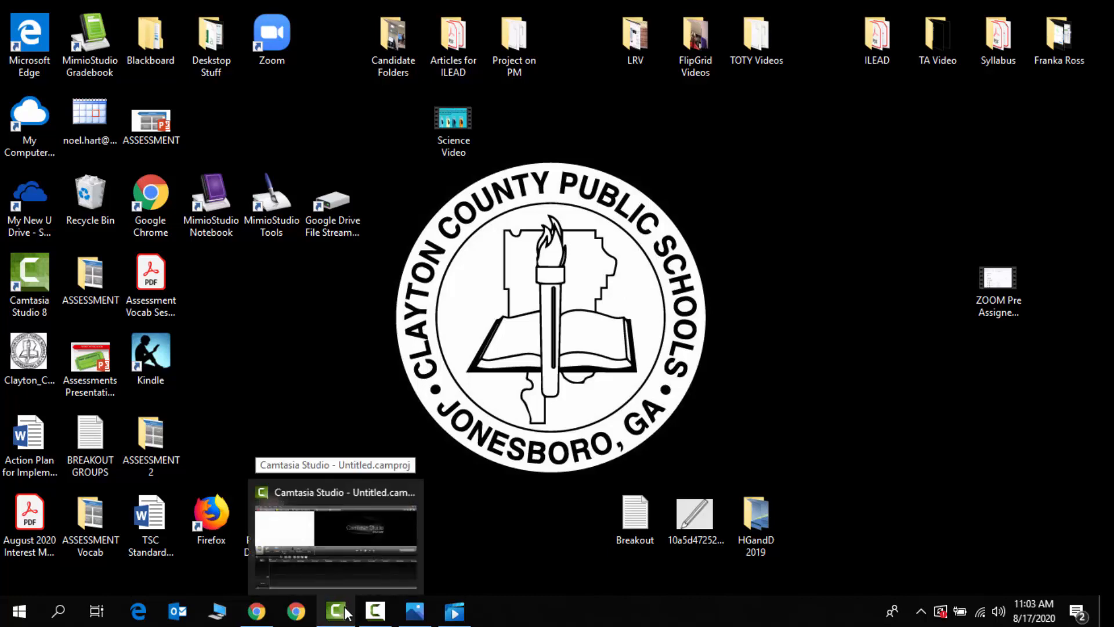